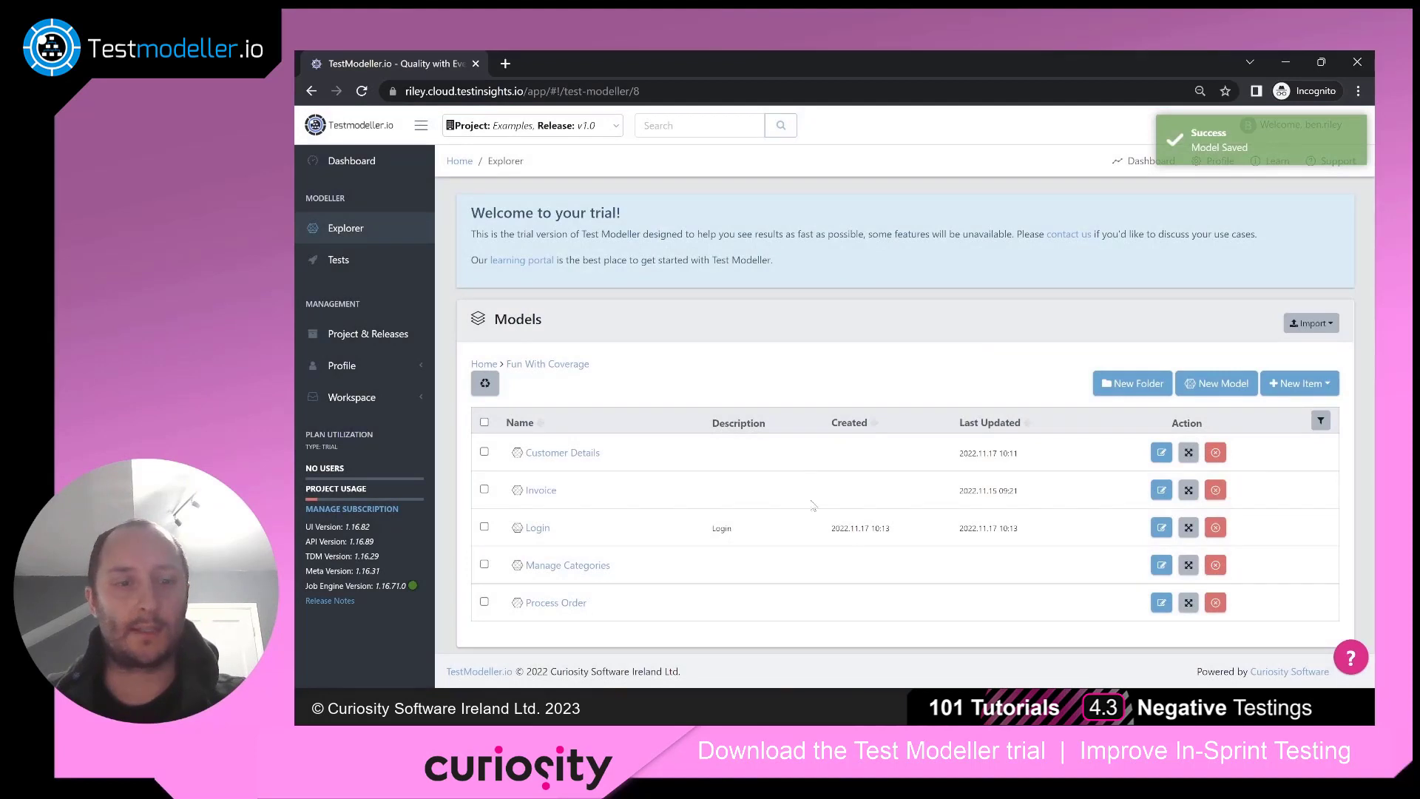
Step: Open the Login model locked for editing and close the Project Explorer
{"action": "left_click", "coordinate": [537, 528]}
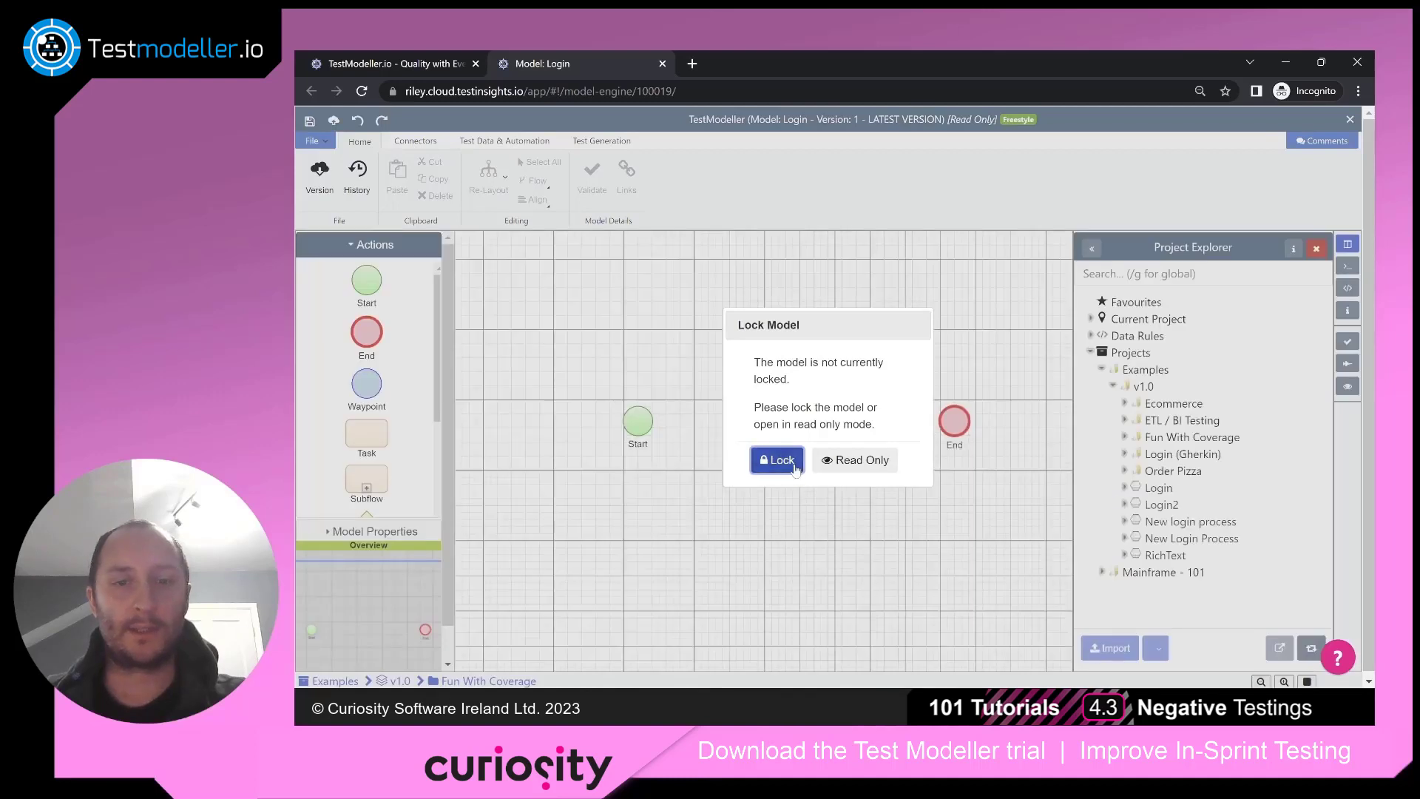
{"action": "left_click", "coordinate": [784, 462]}
{"action": "left_click", "coordinate": [1317, 249]}
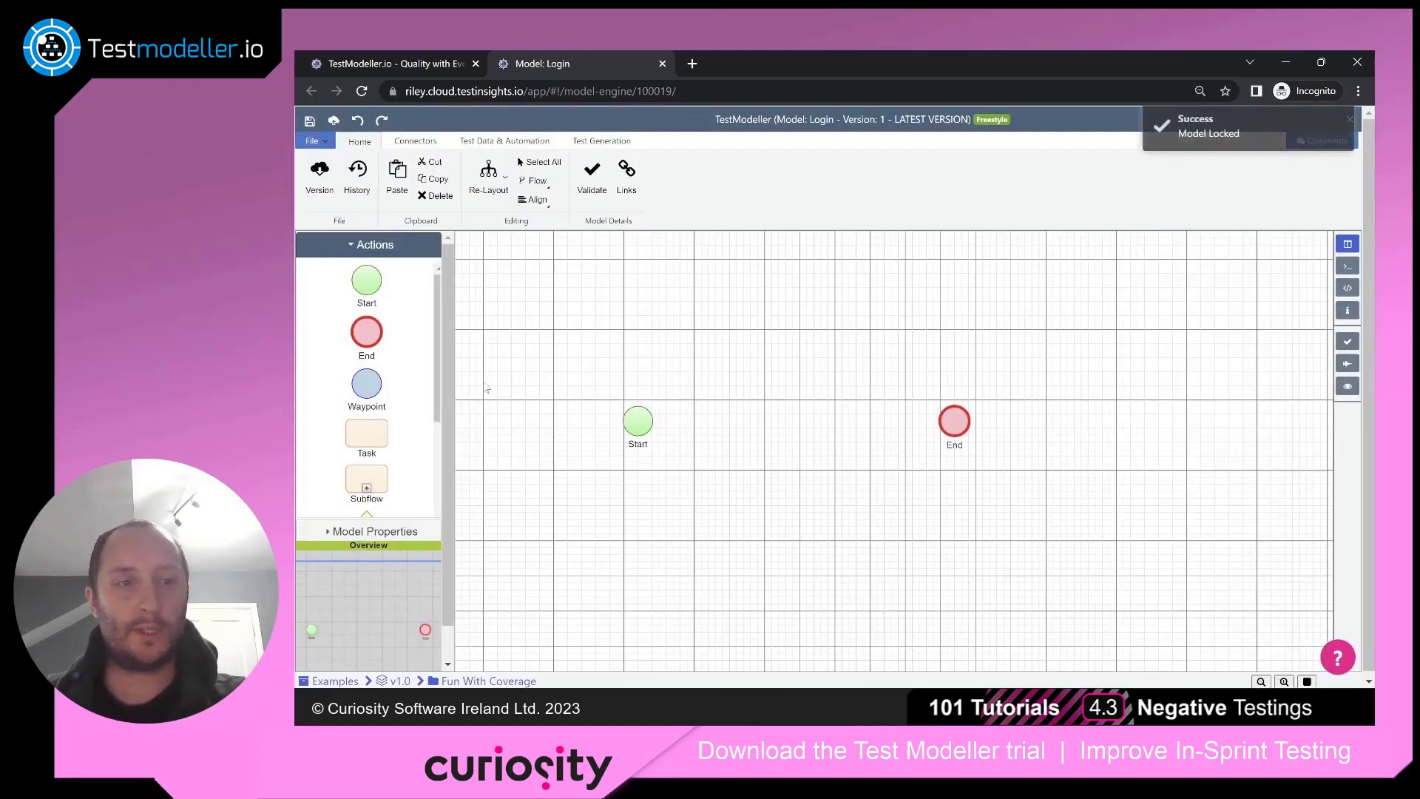
Step: Add a task named Username to the canvas, above and between Start and End
{"action": "left_click_drag", "start_coordinate": [370, 438], "coordinate": [767, 323]}
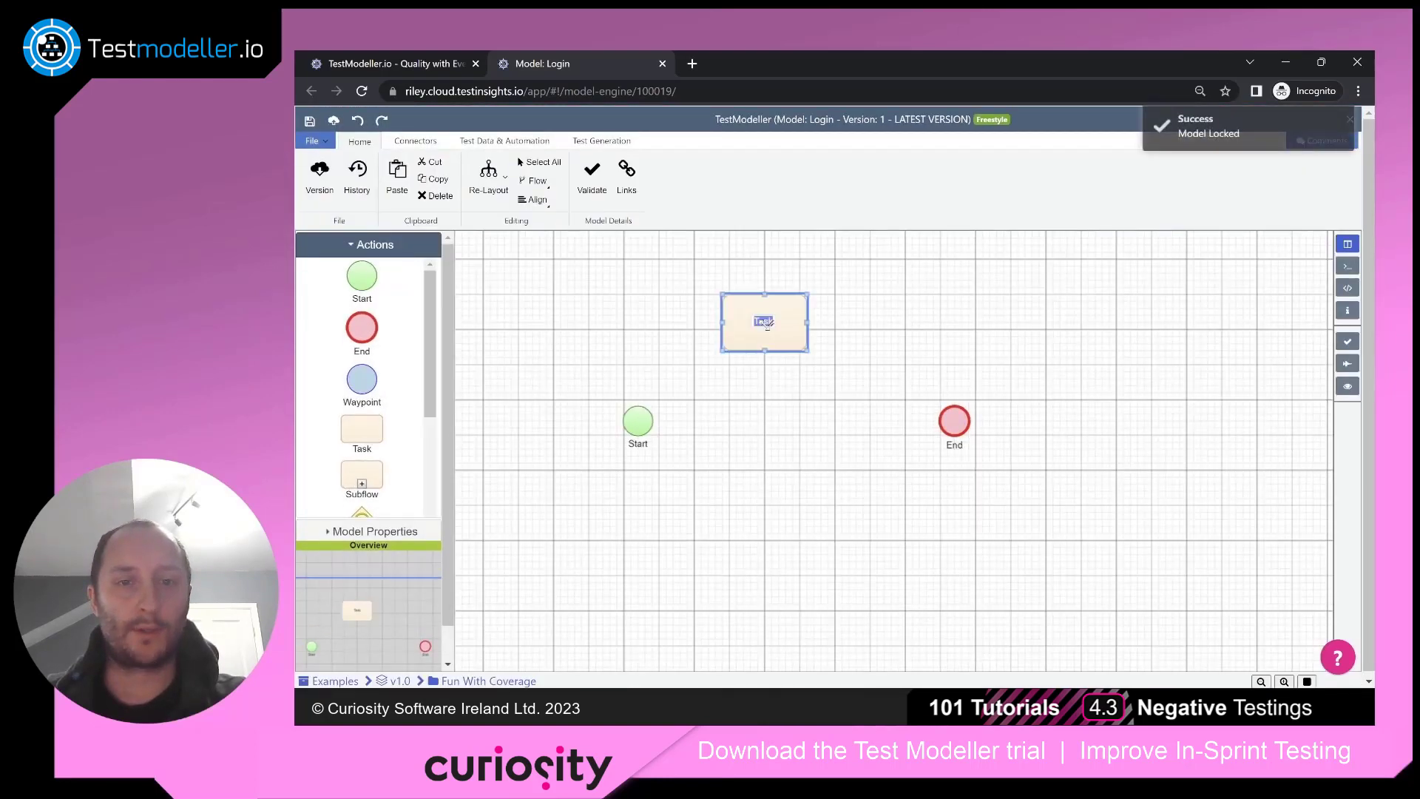
{"action": "type", "text": "USerna"}
{"action": "key", "text": "BackSpace"}
{"action": "key", "text": "BackSpace"}
{"action": "key", "text": "BackSpace"}
{"action": "key", "text": "BackSpace"}
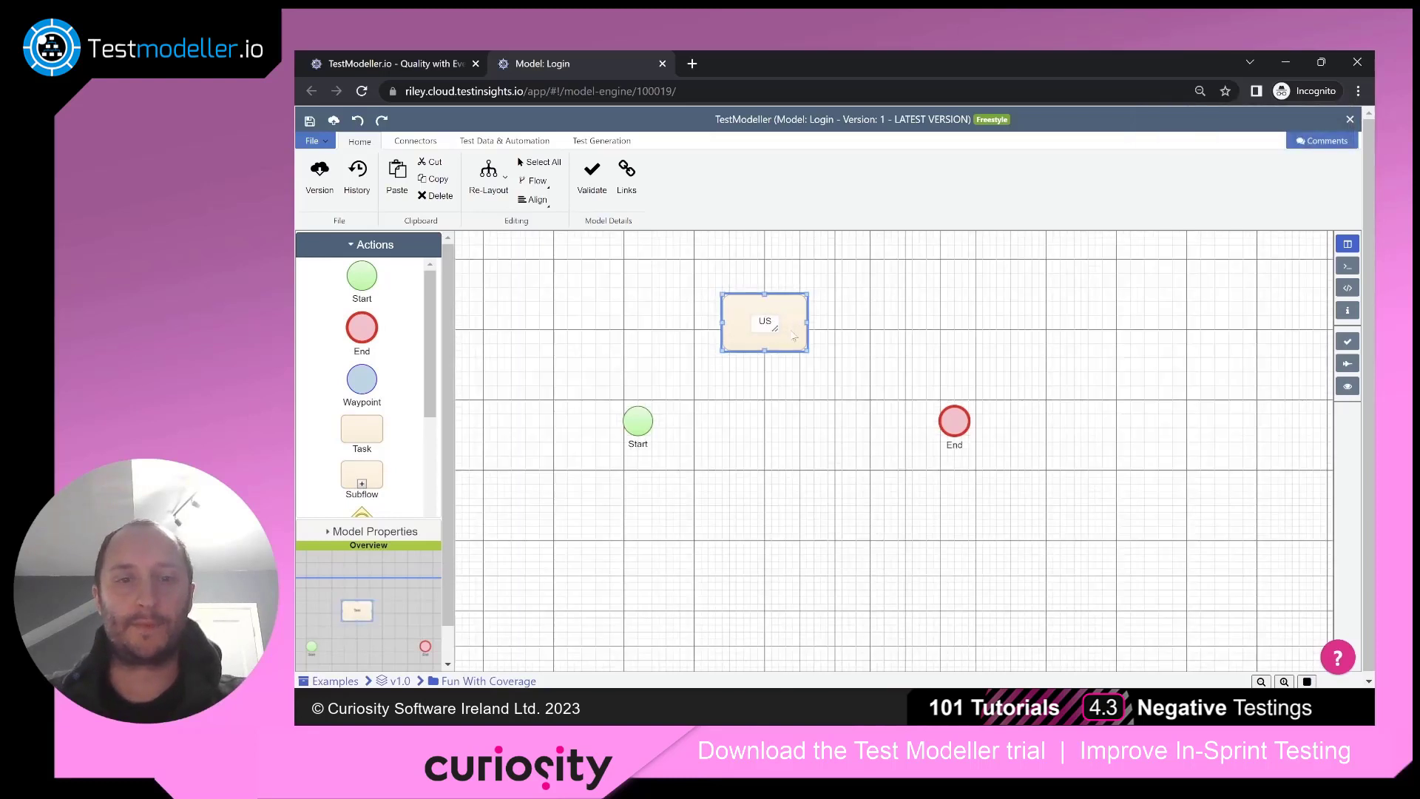
{"action": "key", "text": "BackSpace"}
{"action": "type", "text": "sername"}
{"action": "left_click", "coordinate": [723, 462]}
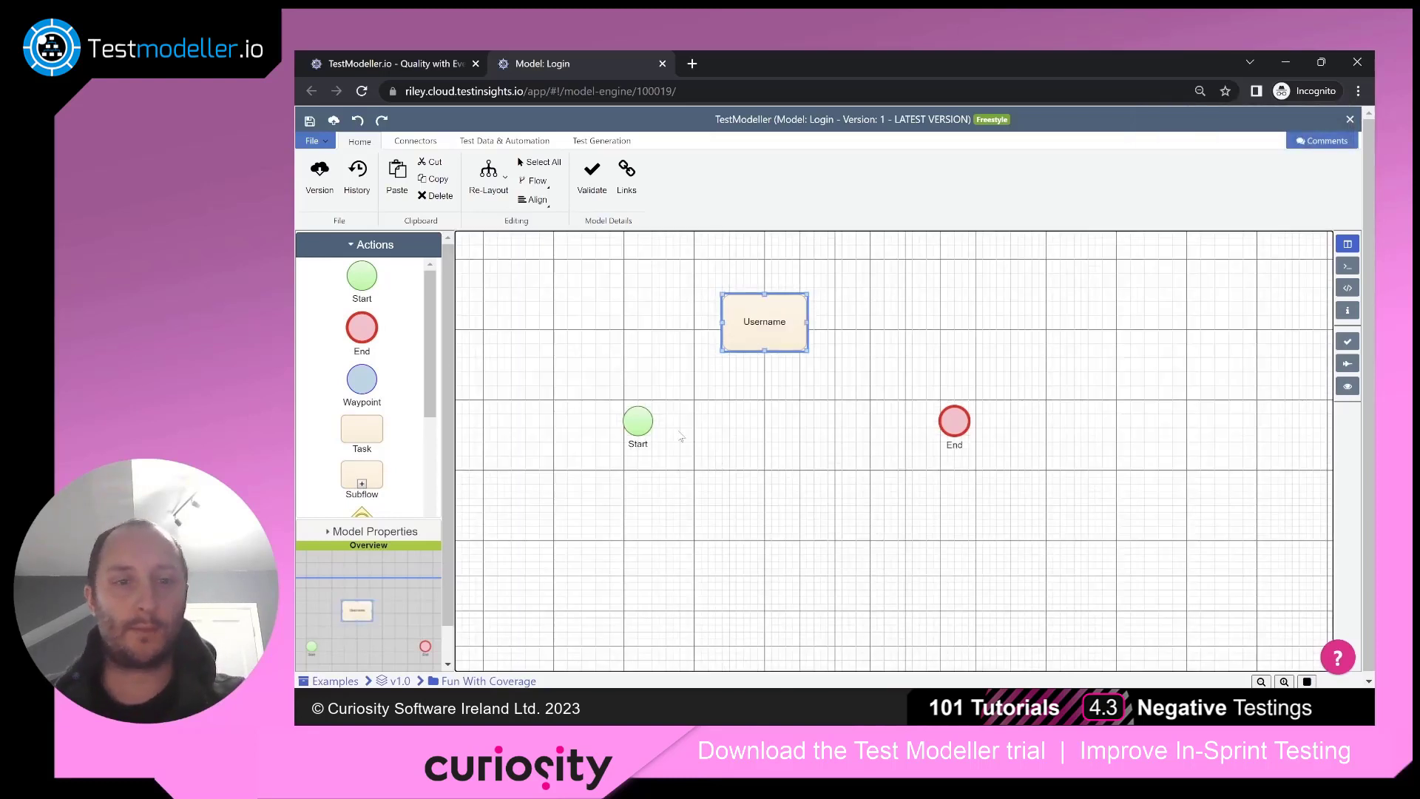
Step: Connect Start to the Username task and add a task named Password beside it
{"action": "left_click_drag", "start_coordinate": [638, 423], "coordinate": [733, 347]}
{"action": "left_click_drag", "start_coordinate": [370, 433], "coordinate": [876, 312]}
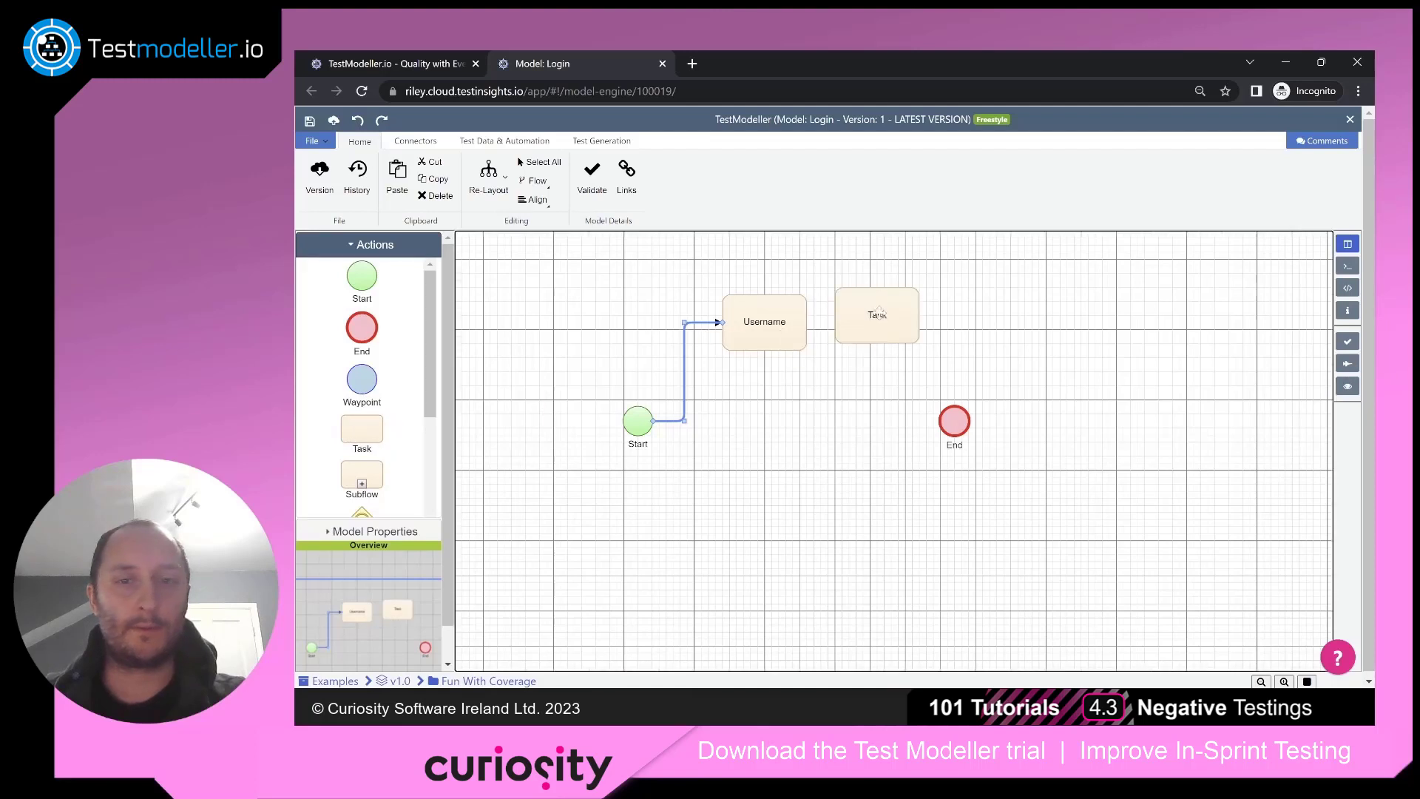
{"action": "double_click", "coordinate": [878, 314]}
{"action": "type", "text": "Pass"}
{"action": "type", "text": "word"}
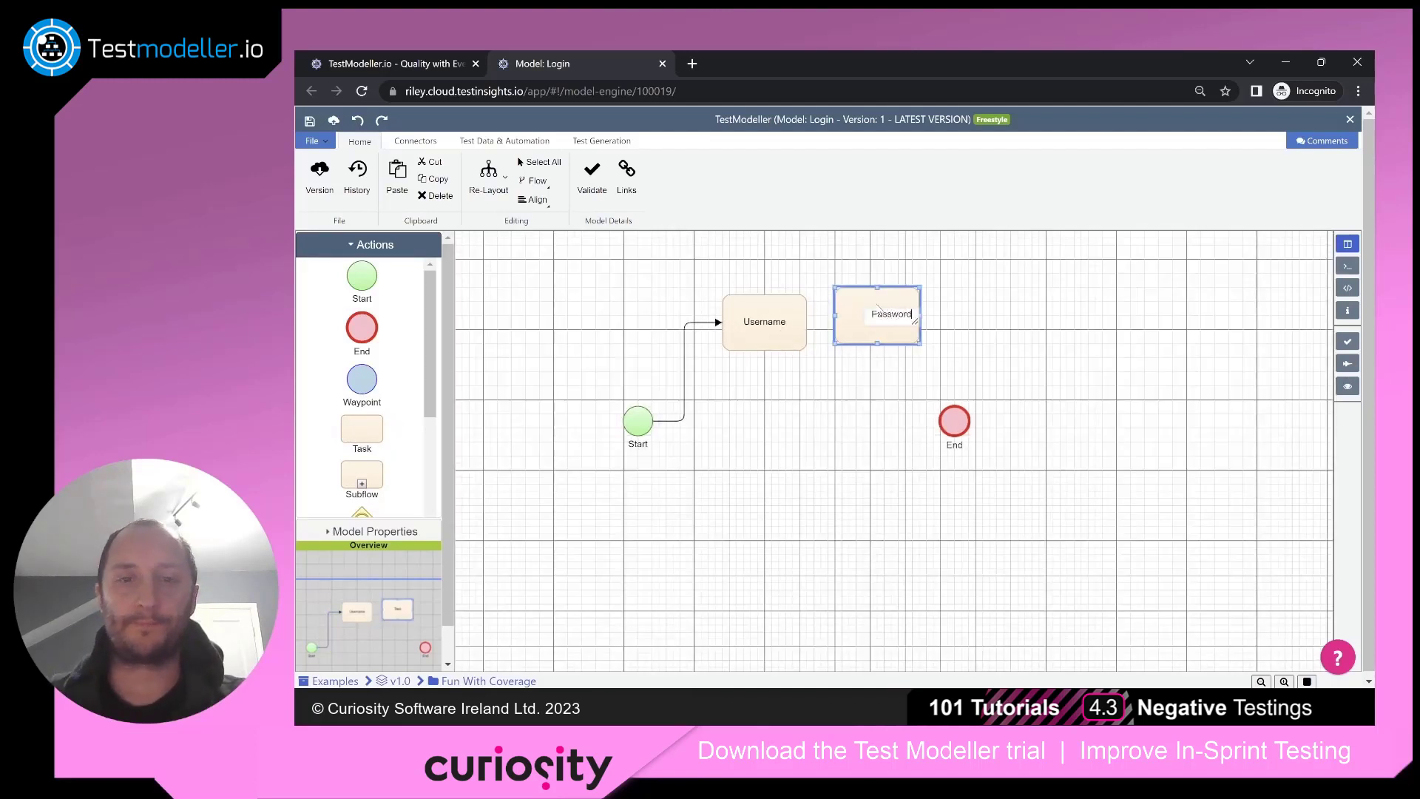
{"action": "left_click", "coordinate": [850, 363]}
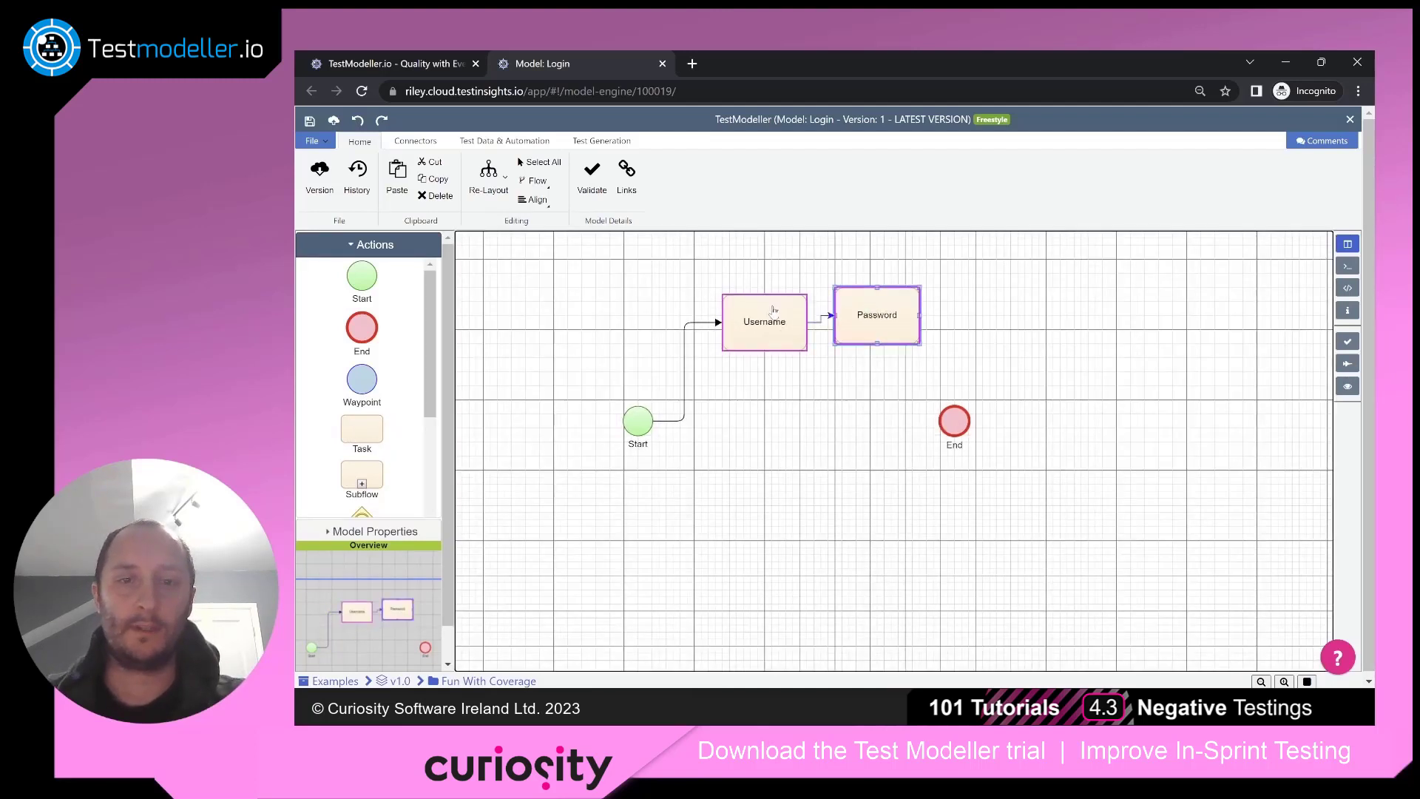
Step: Connect Username to Password and add a task named Click submit after Password
{"action": "left_click_drag", "start_coordinate": [775, 311], "coordinate": [835, 322]}
{"action": "left_click_drag", "start_coordinate": [376, 434], "coordinate": [1008, 311]}
{"action": "double_click", "coordinate": [1018, 300]}
{"action": "type", "text": "Cli"}
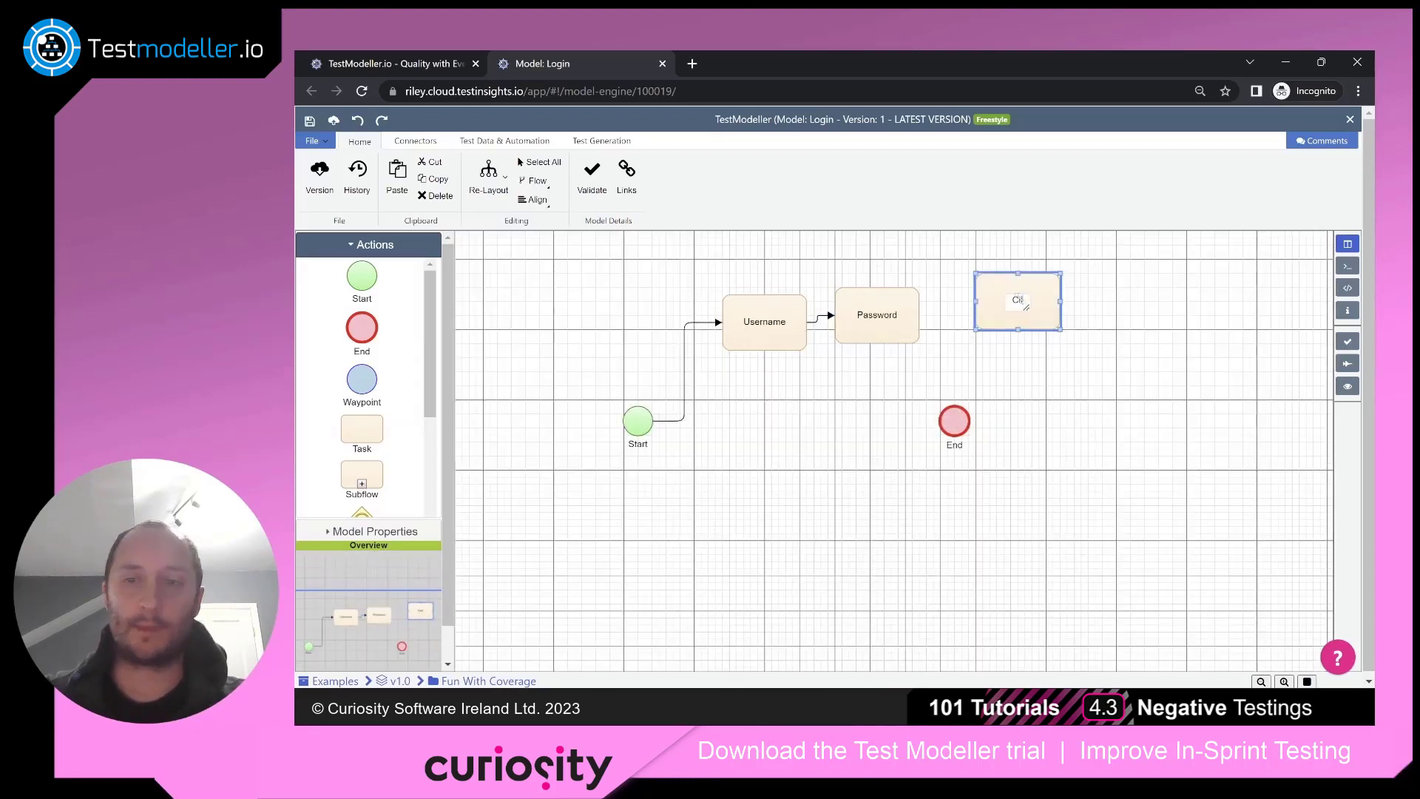
{"action": "type", "text": "ck submit"}
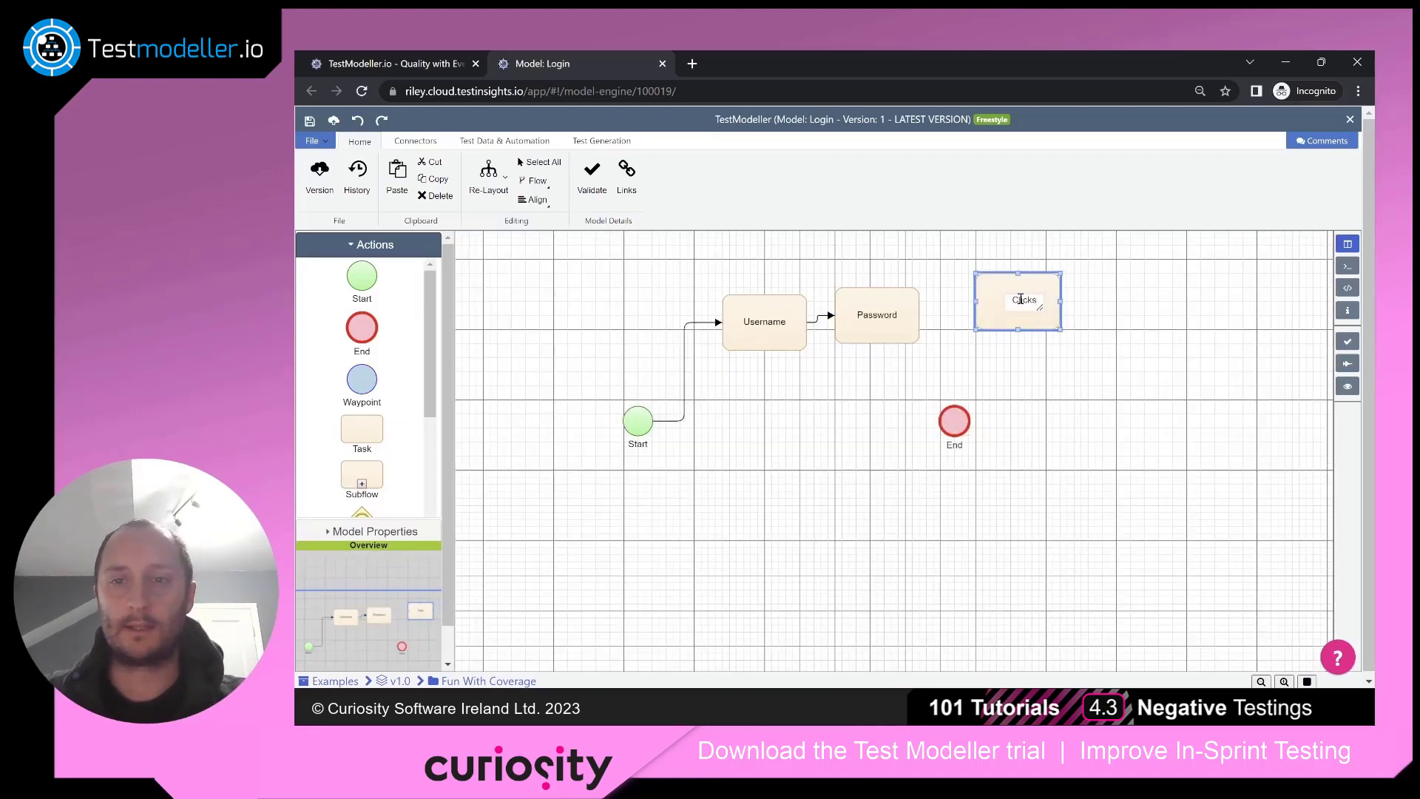
{"action": "left_click", "coordinate": [1051, 426]}
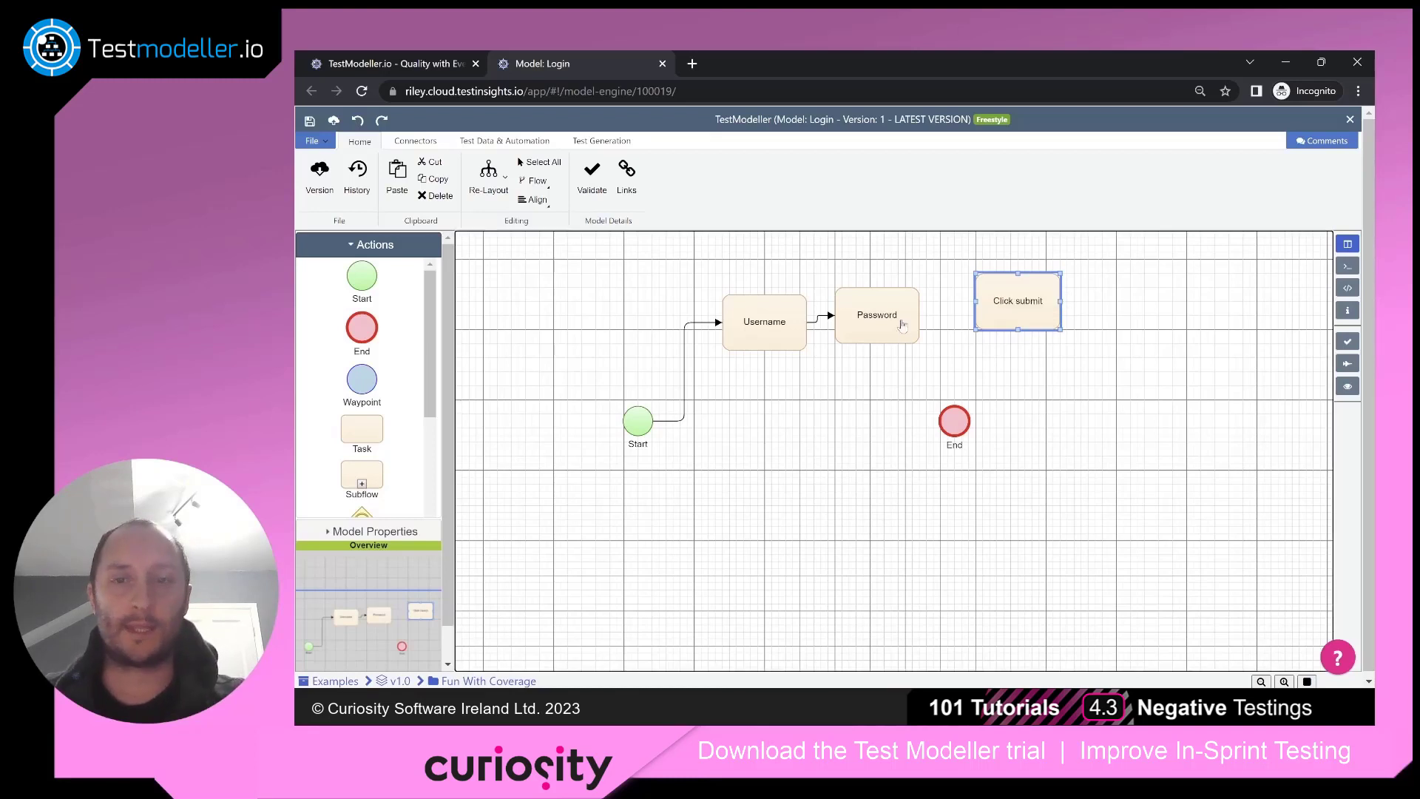
Step: Connect Password to Click submit and Click submit to End, and re-layout the model as a Tree
{"action": "mouse_move", "coordinate": [901, 324]}
{"action": "left_mouse_down"}
{"action": "mouse_move", "coordinate": [1011, 321]}
{"action": "mouse_move", "coordinate": [954, 422]}
{"action": "left_mouse_up"}
{"action": "left_click", "coordinate": [775, 444]}
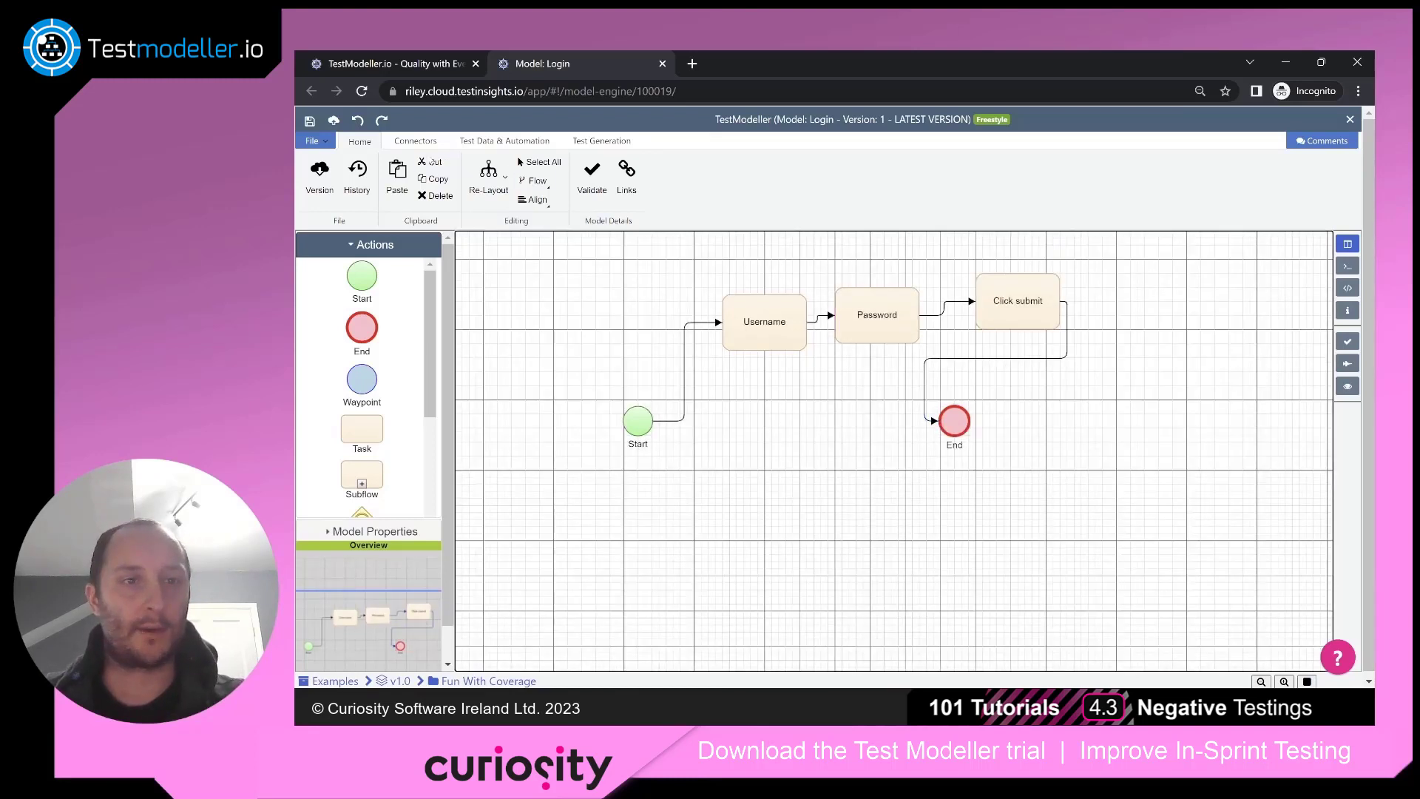
{"action": "left_click", "coordinate": [490, 173]}
{"action": "left_click", "coordinate": [498, 227]}
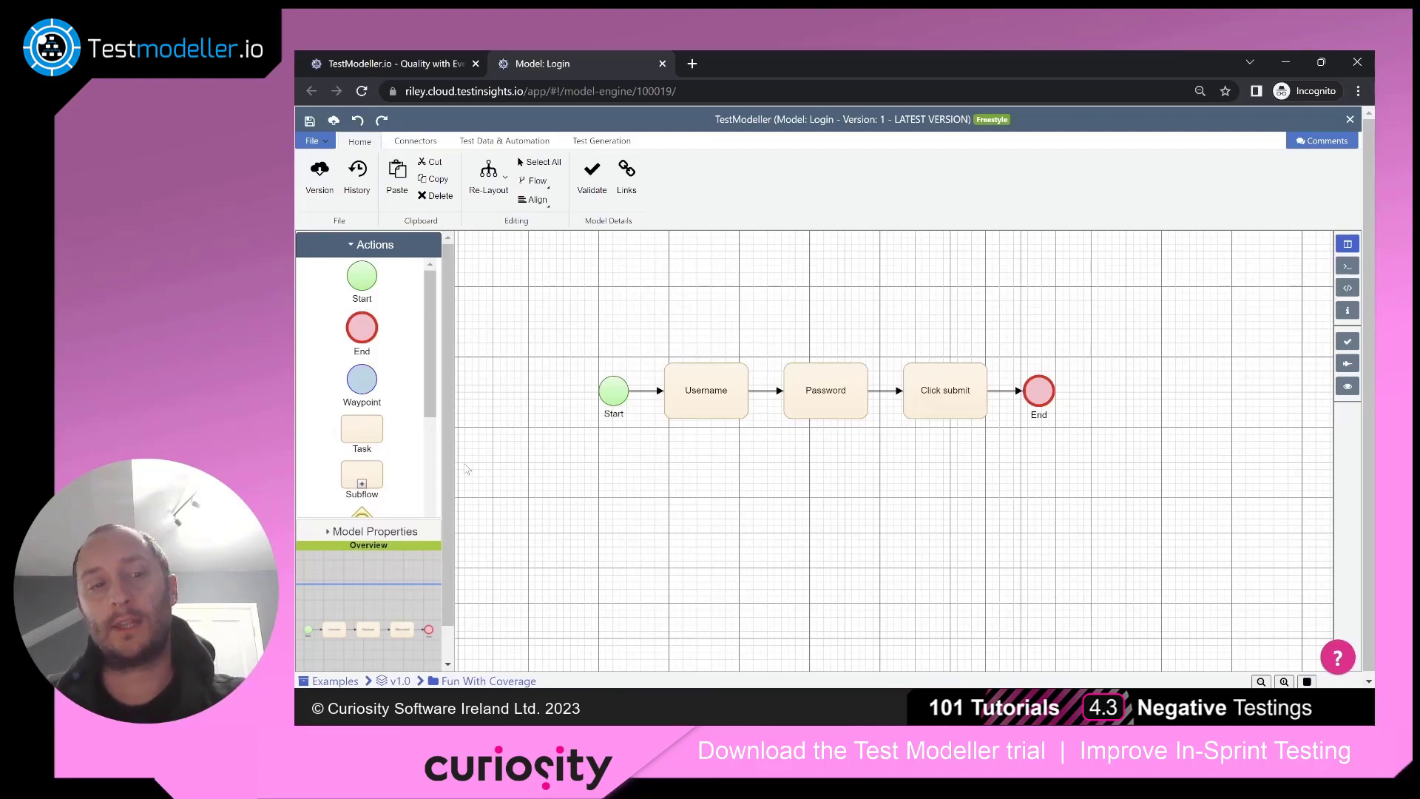
Step: Add a task named Invalid Username below the Username task
{"action": "left_click_drag", "start_coordinate": [365, 438], "coordinate": [703, 485]}
{"action": "double_click", "coordinate": [703, 484]}
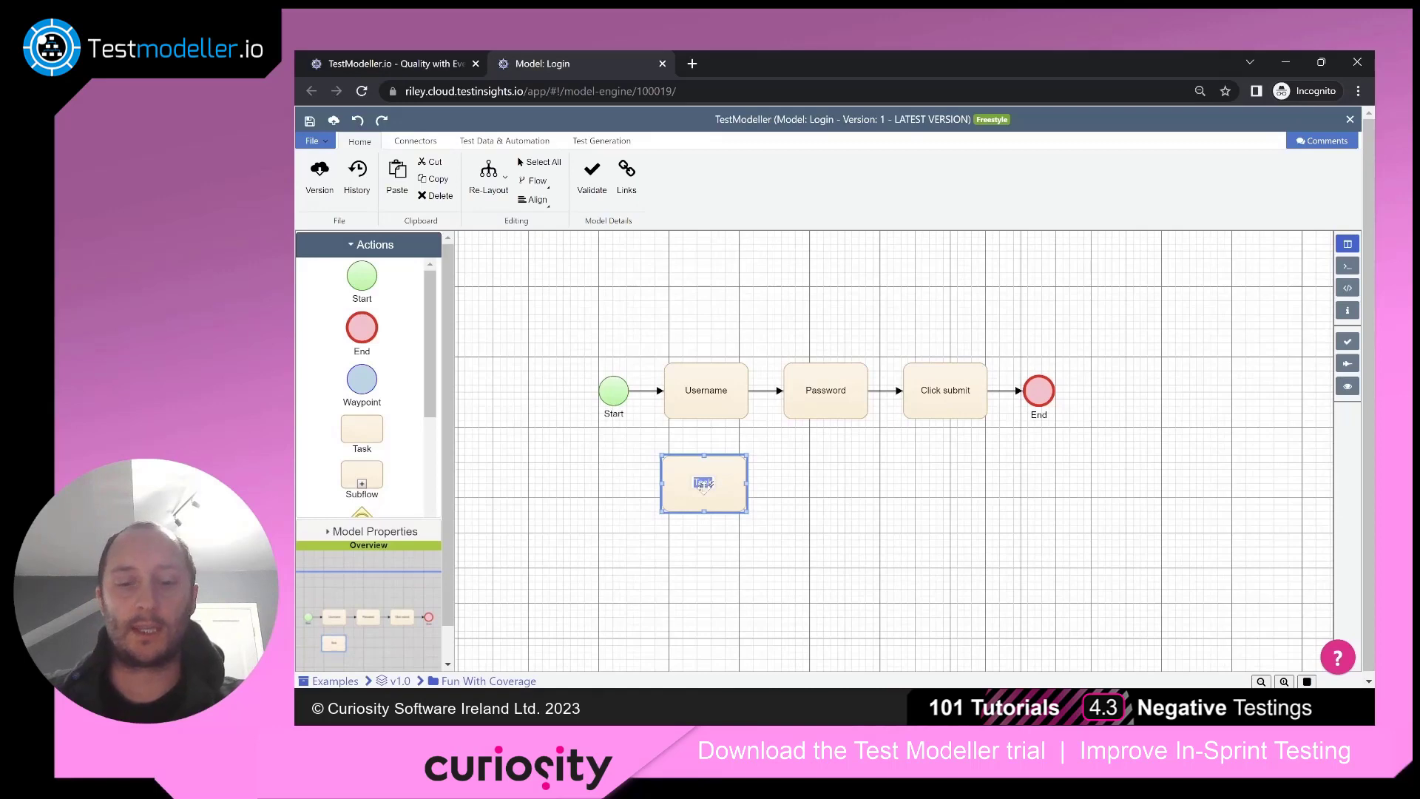
{"action": "key", "text": "Escape"}
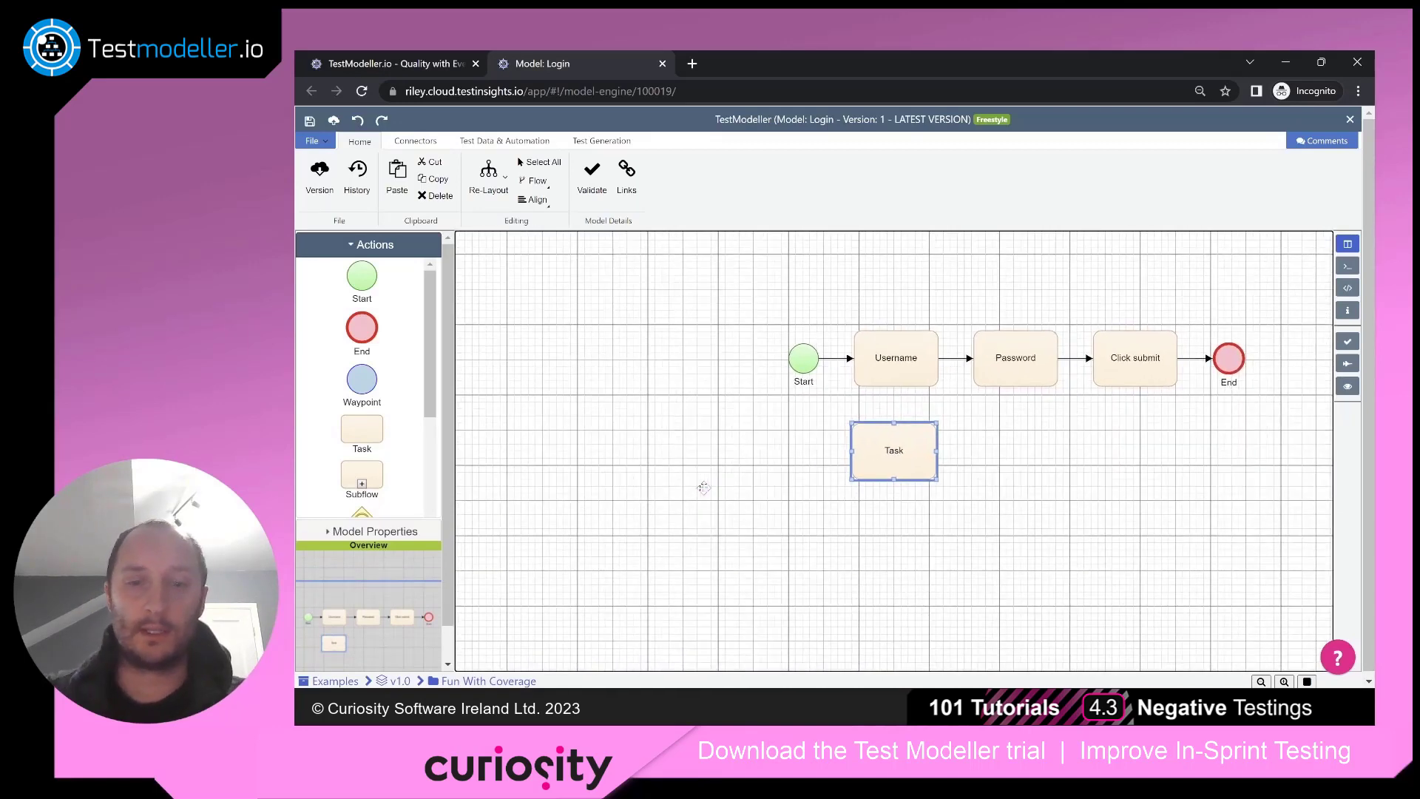
{"action": "double_click", "coordinate": [902, 447]}
{"action": "type", "text": "INVALI"}
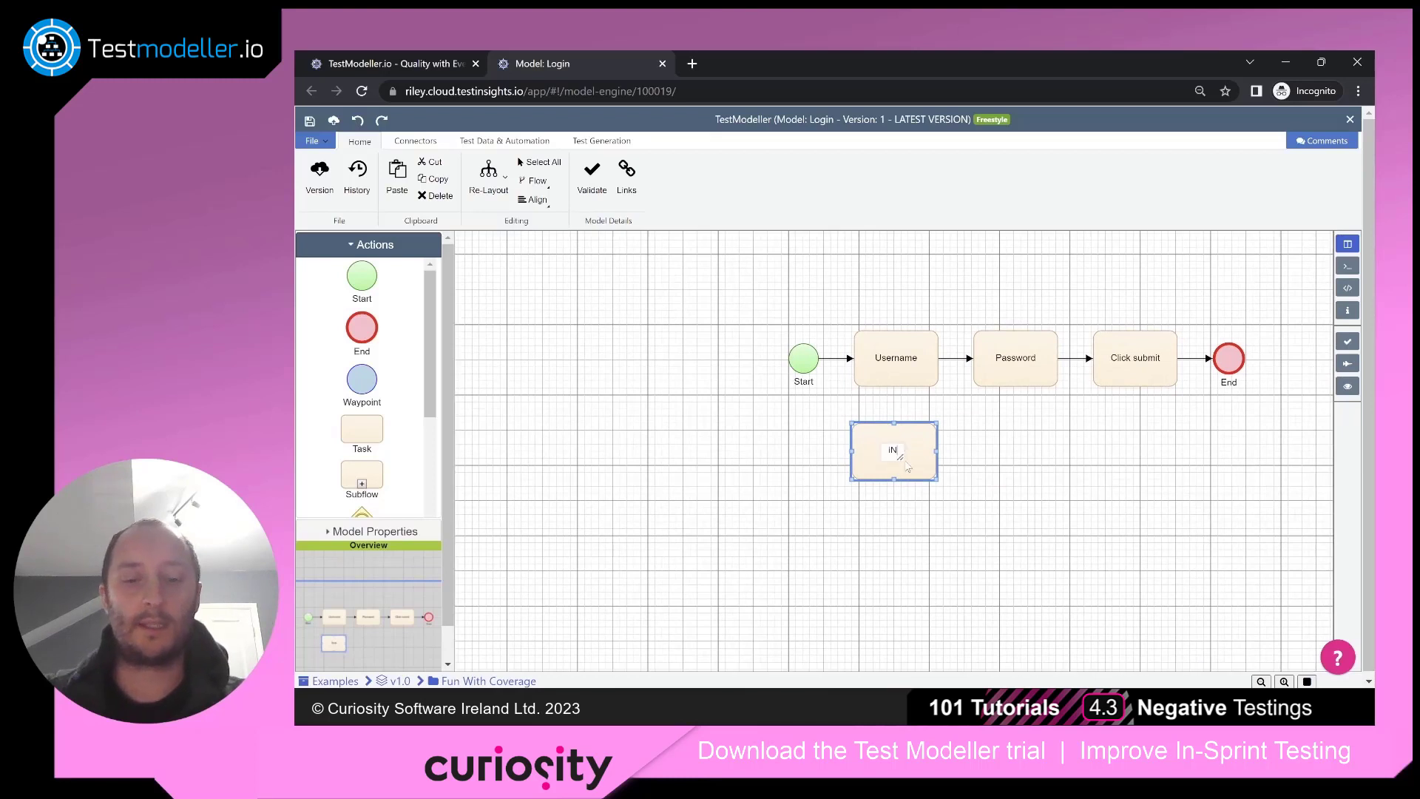
{"action": "type", "text": "Invali"}
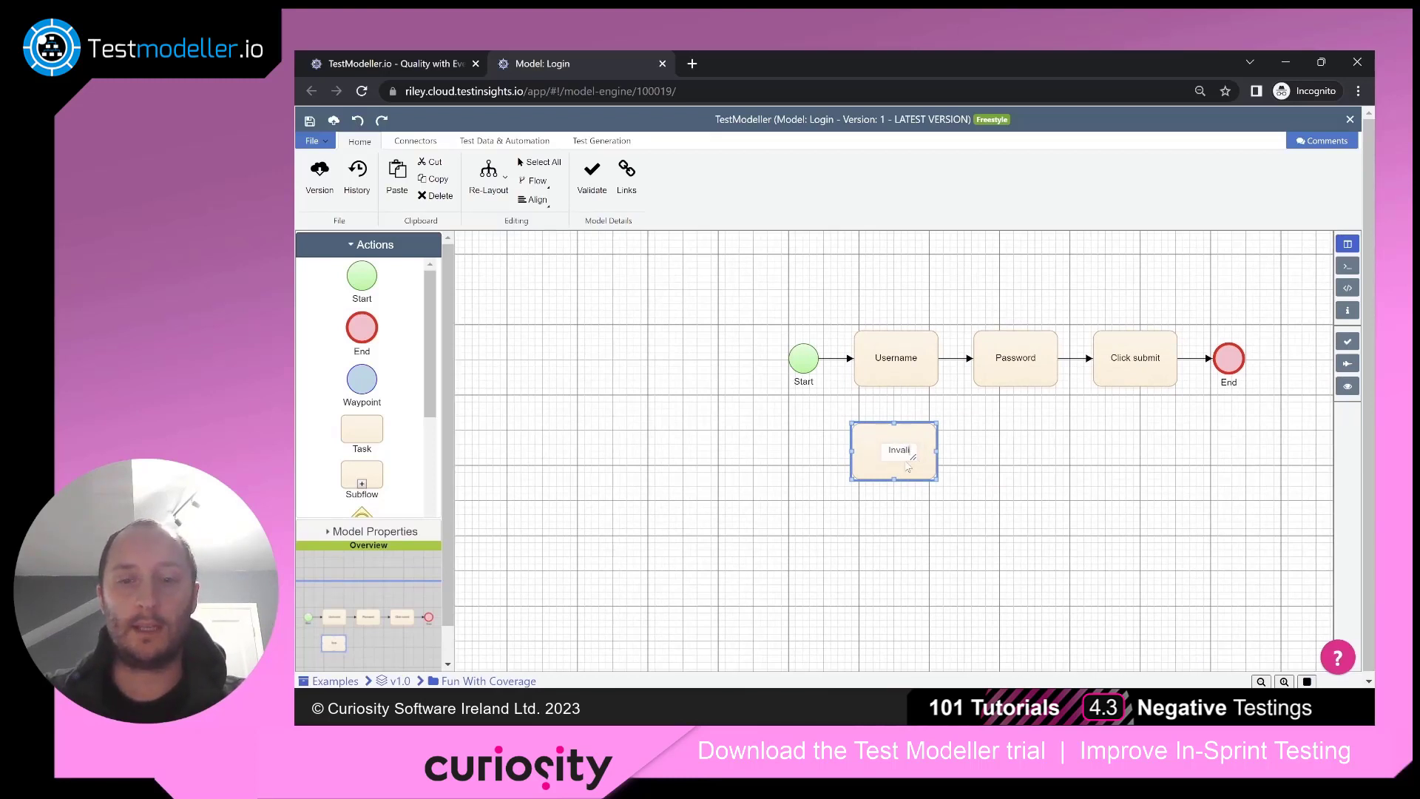
{"action": "type", "text": "d Username"}
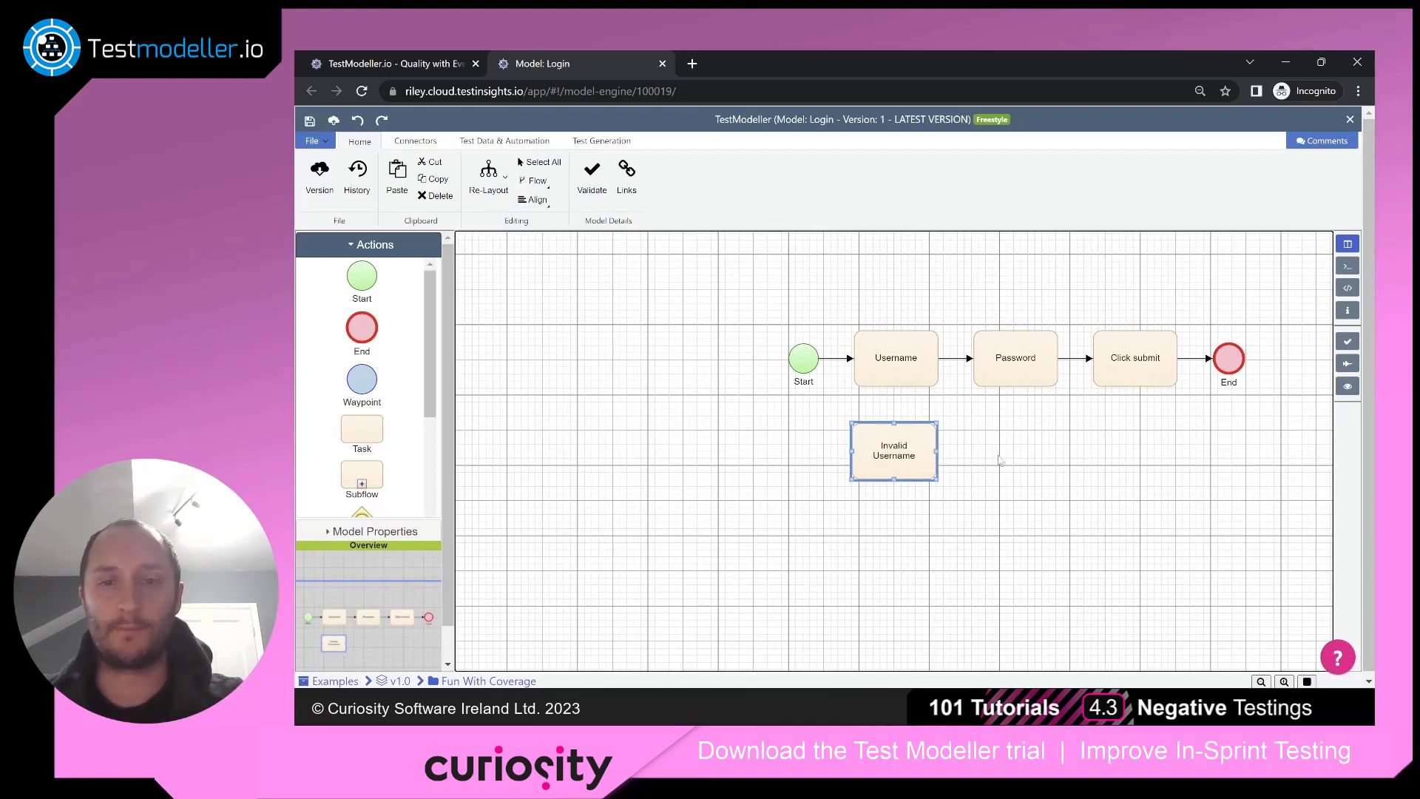
{"action": "key", "text": "Return"}
Step: Delete the connector between Start and Username and move Start farther away from the Username task
{"action": "left_click", "coordinate": [846, 359]}
{"action": "key", "text": "Delete"}
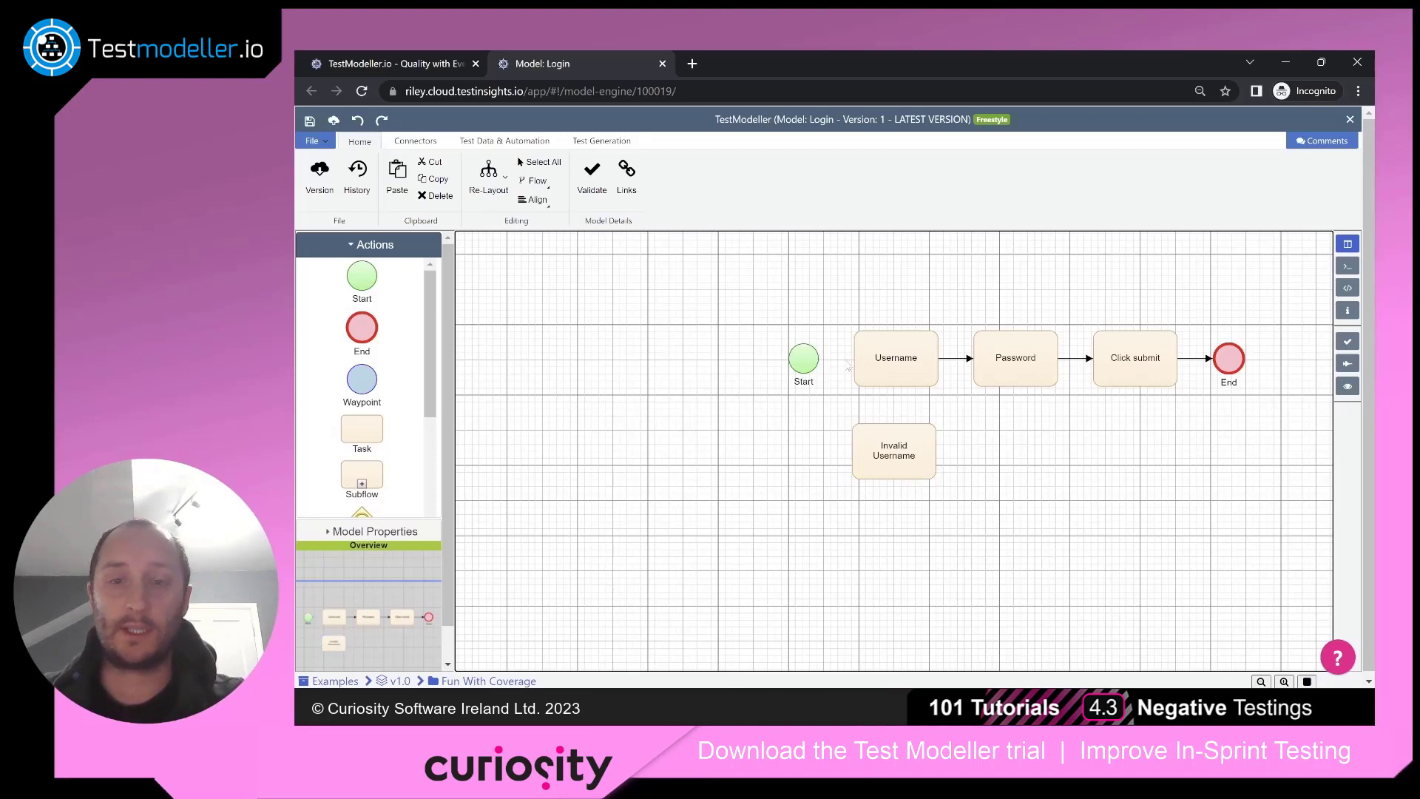
{"action": "left_click_drag", "start_coordinate": [804, 358], "coordinate": [655, 373]}
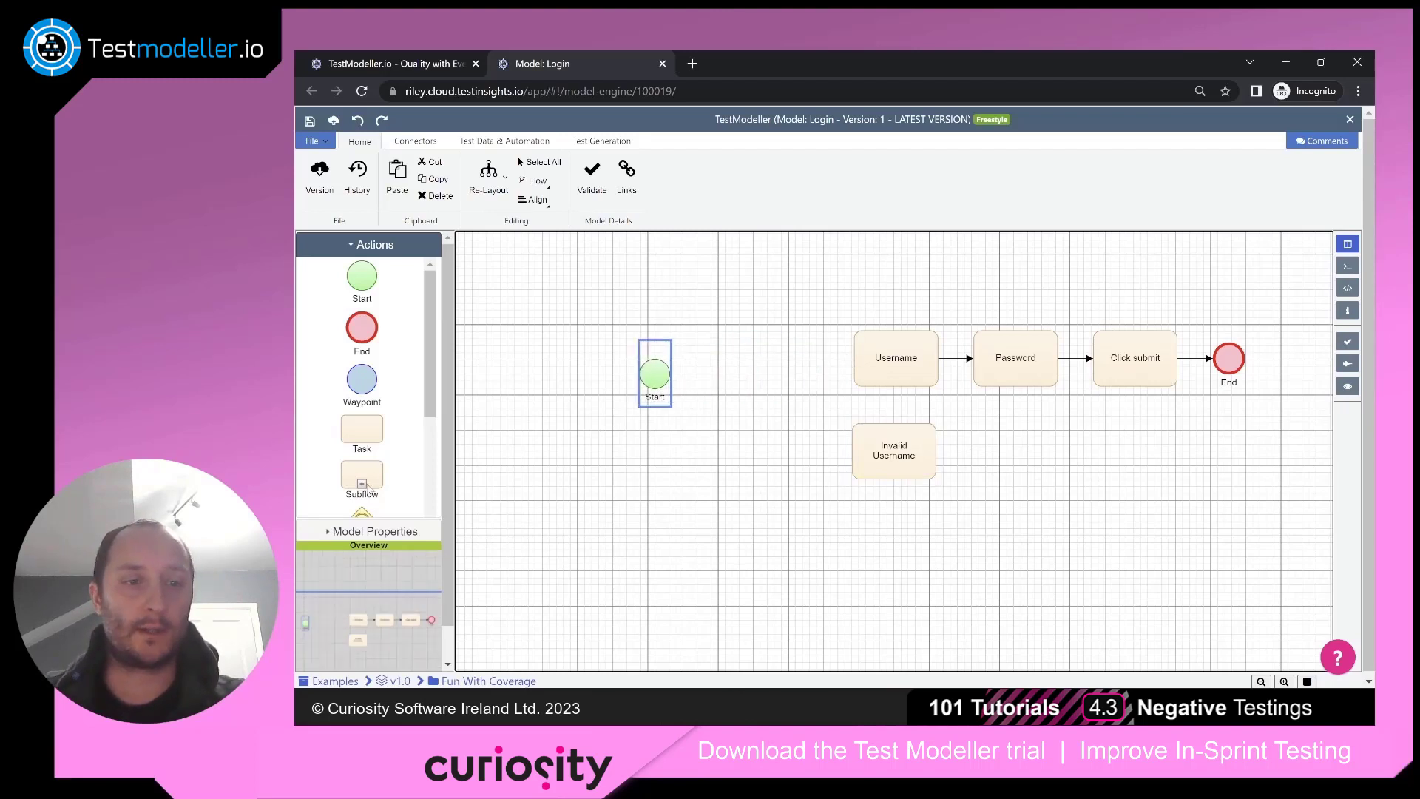
Step: Insert a Condition after Start, connecting Start to it and branching it to Username and Invalid Username
{"action": "scroll", "coordinate": [368, 437], "scroll_direction": "down", "scroll_amount": 3}
{"action": "left_click_drag", "start_coordinate": [362, 394], "coordinate": [775, 380]}
{"action": "left_click_drag", "start_coordinate": [659, 375], "coordinate": [773, 383]}
{"action": "mouse_move", "coordinate": [774, 382]}
{"action": "left_mouse_down"}
{"action": "mouse_move", "coordinate": [879, 362]}
{"action": "mouse_move", "coordinate": [874, 452]}
{"action": "left_mouse_up"}
Step: Rename the new condition as Valid/Invalid Username
{"action": "double_click", "coordinate": [784, 418]}
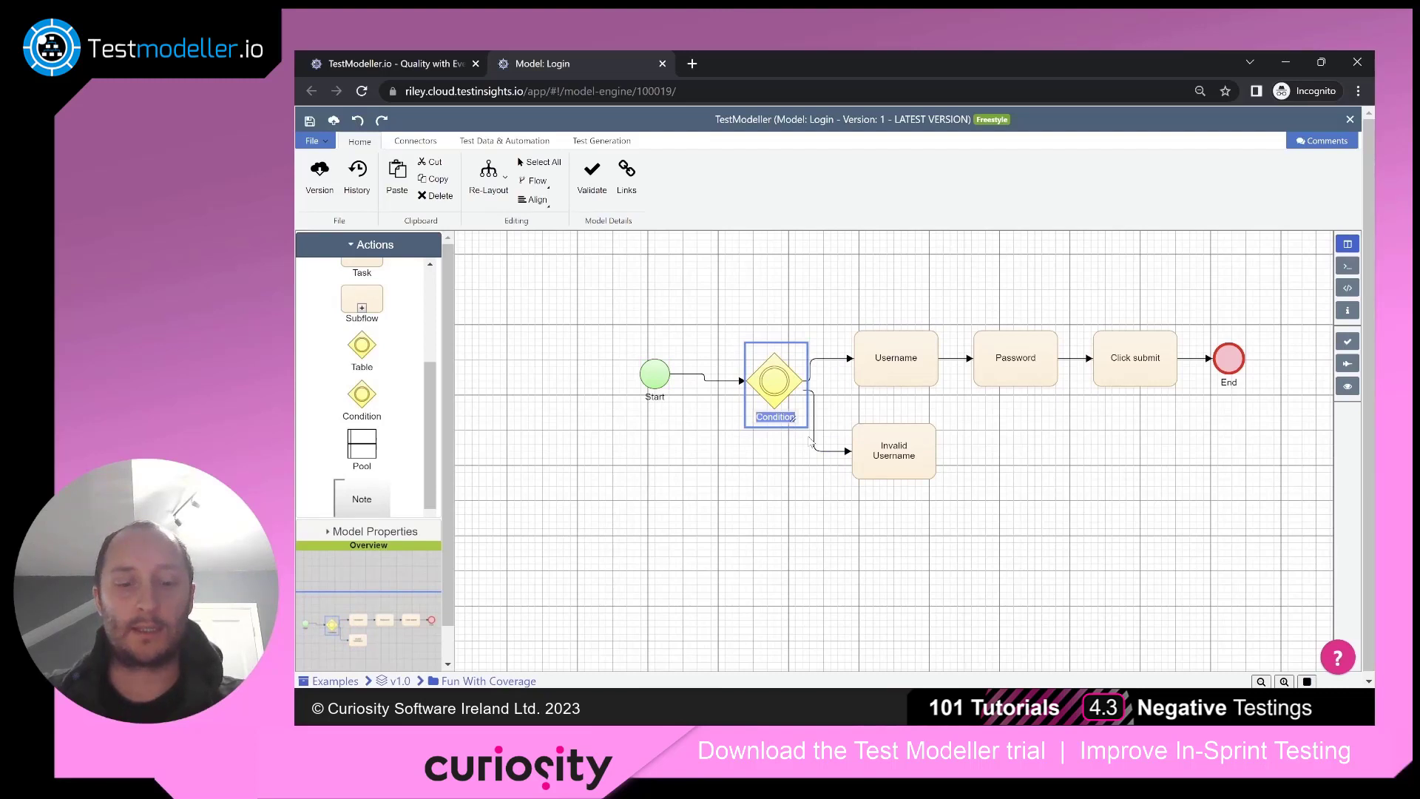
{"action": "type", "text": "Valid/Invalid"}
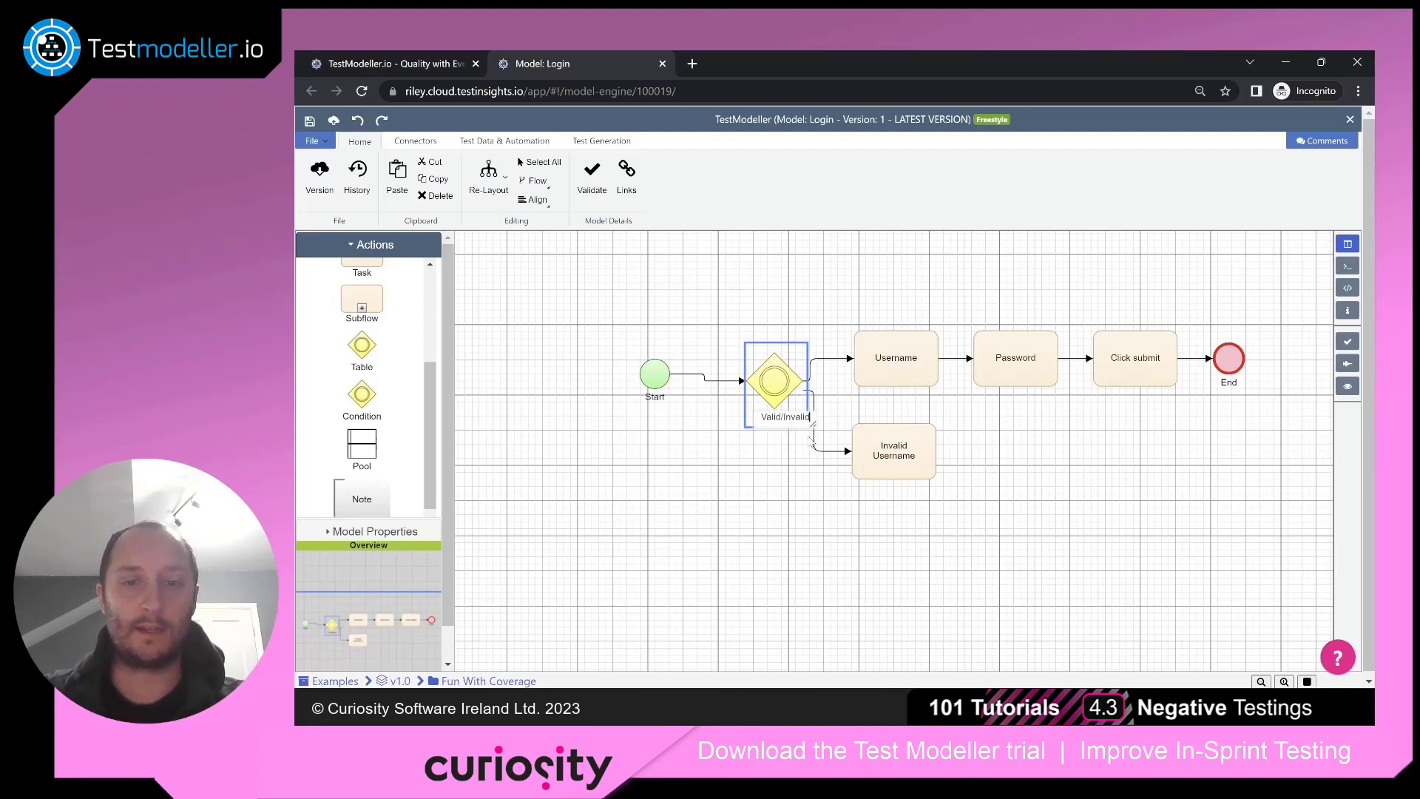
{"action": "type", "text": " Username"}
{"action": "left_click", "coordinate": [1093, 525]}
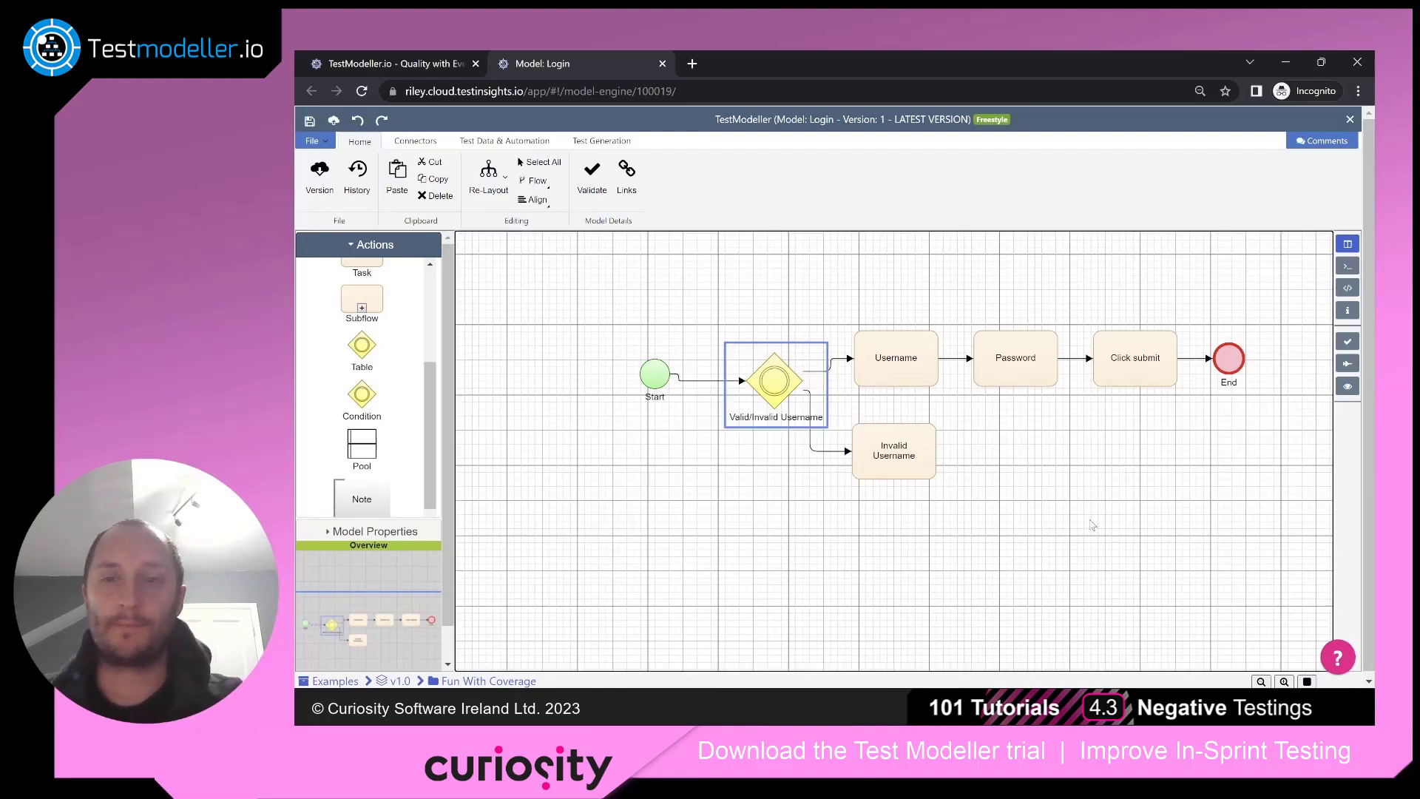
Step: Duplicate the Valid/Invalid Username condition, place the copy after Invalid Username, and name it Valid/Invalid Passwords
{"action": "key", "text": "ctrl+c"}
{"action": "key", "text": "ctrl+v"}
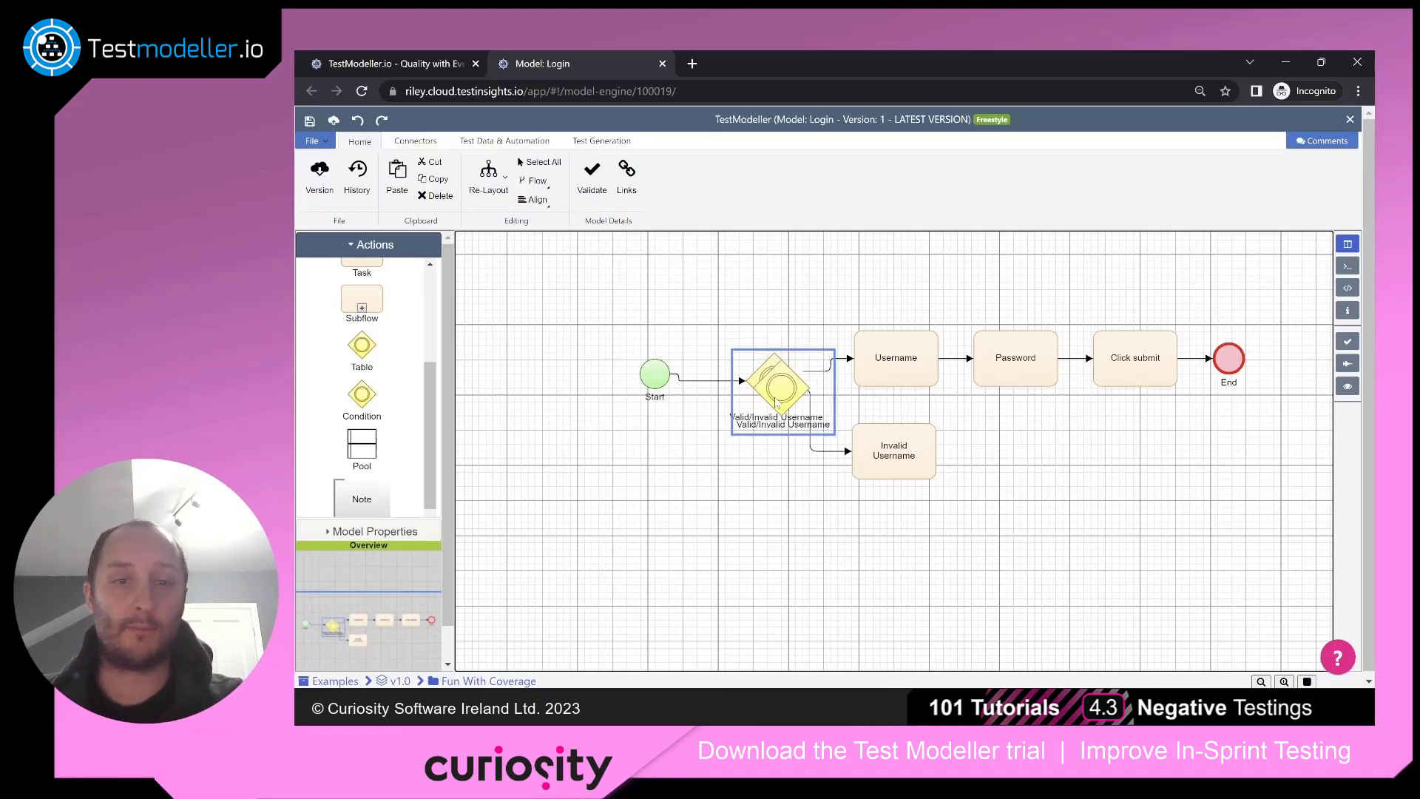
{"action": "left_click_drag", "start_coordinate": [782, 427], "coordinate": [1058, 484]}
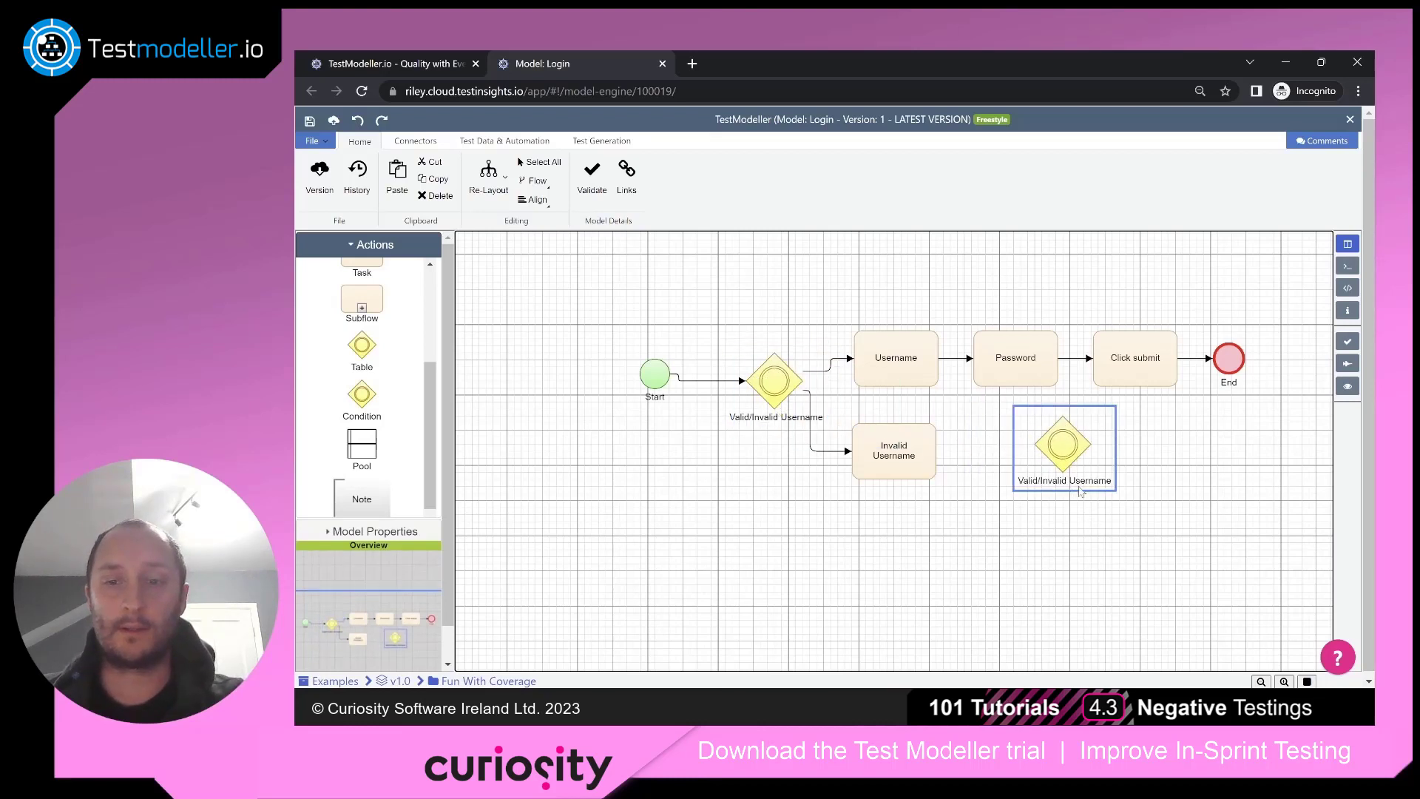
{"action": "double_click", "coordinate": [1077, 481]}
{"action": "double_click", "coordinate": [1085, 481]}
{"action": "type", "text": "Pa"}
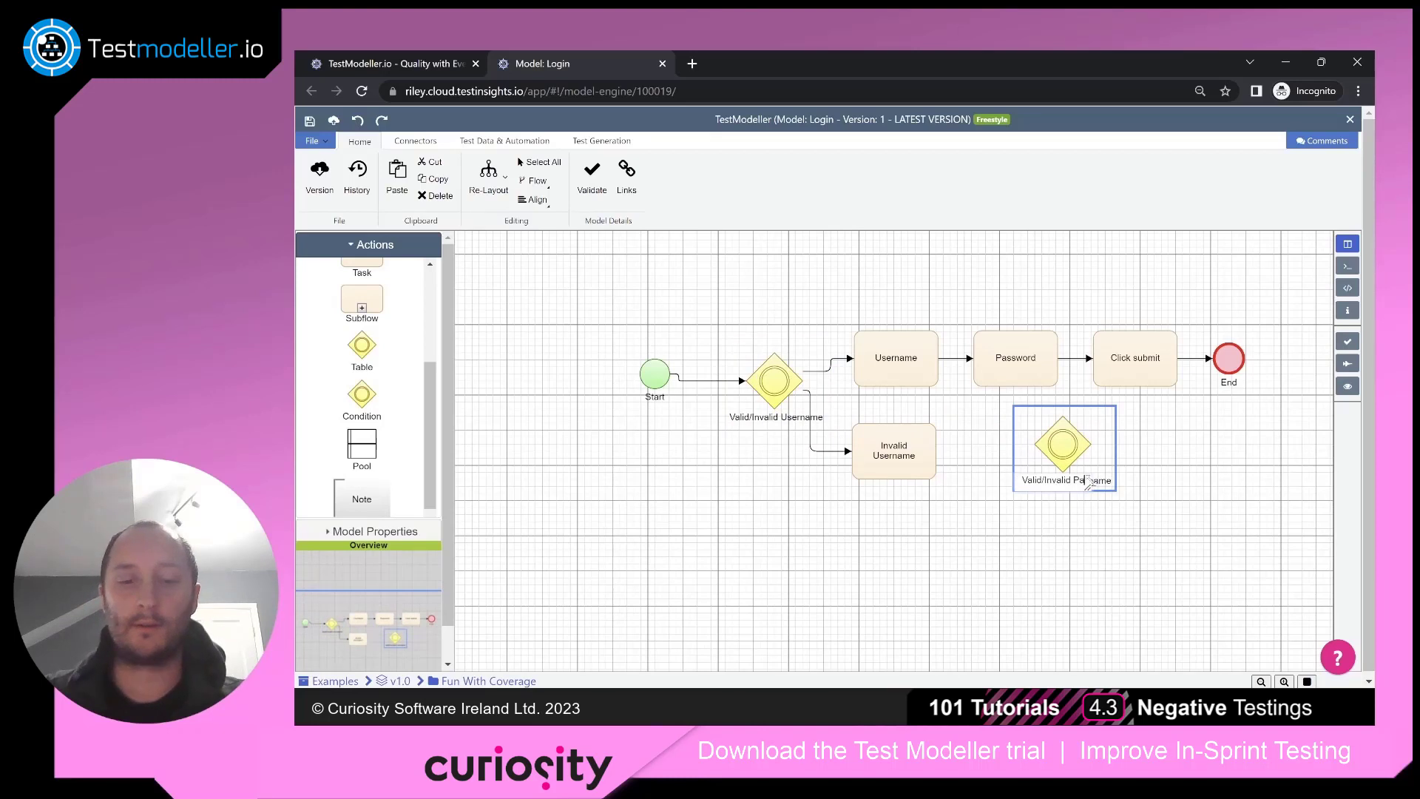
{"action": "type", "text": "sswords"}
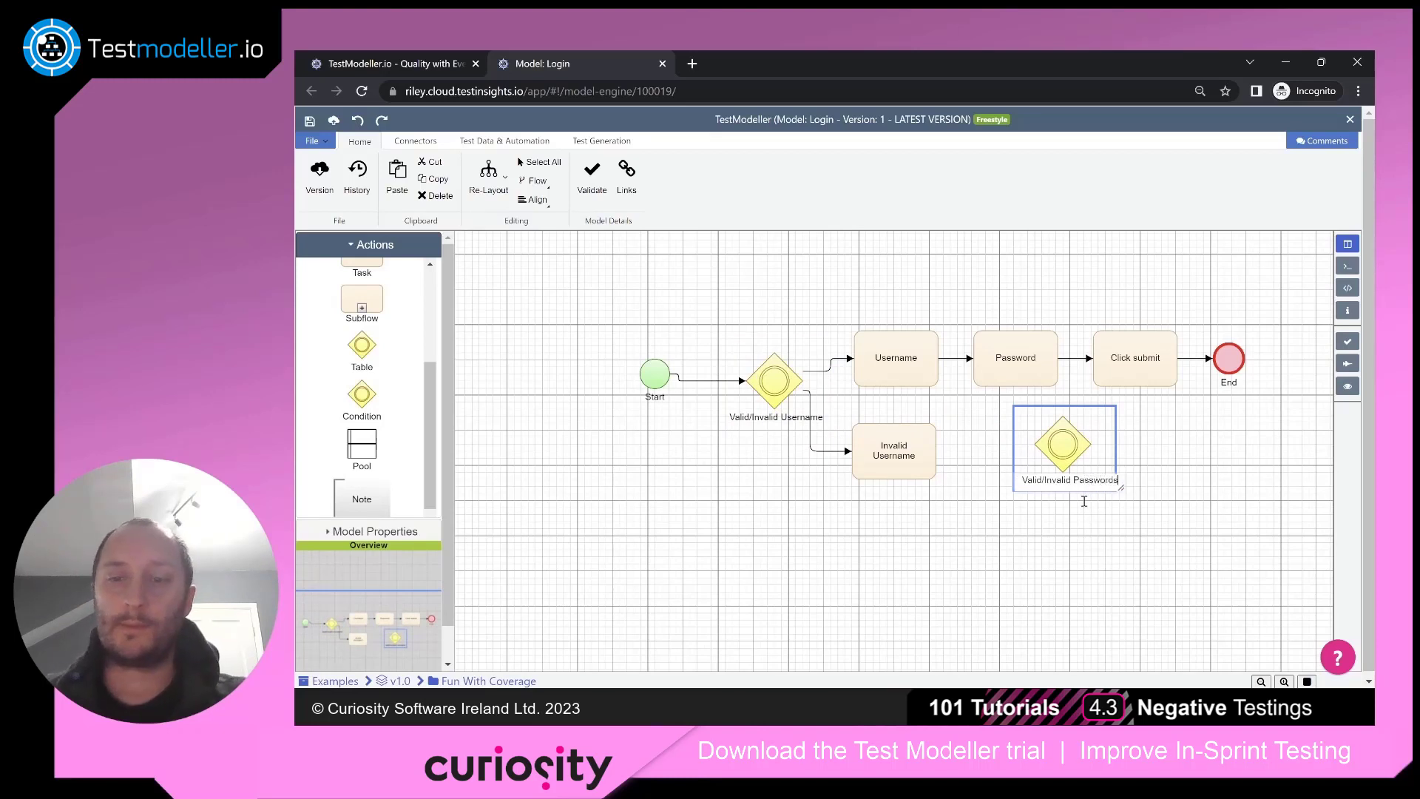
{"action": "left_click", "coordinate": [972, 479]}
Step: Connect Invalid Username to the Valid/Invalid Passwords condition and that condition to Password, moving the Password task higher
{"action": "left_click_drag", "start_coordinate": [919, 460], "coordinate": [1058, 446]}
{"action": "mouse_move", "coordinate": [1058, 445]}
{"action": "left_mouse_down"}
{"action": "mouse_move", "coordinate": [1018, 386]}
{"action": "mouse_move", "coordinate": [1024, 278]}
{"action": "left_mouse_up"}
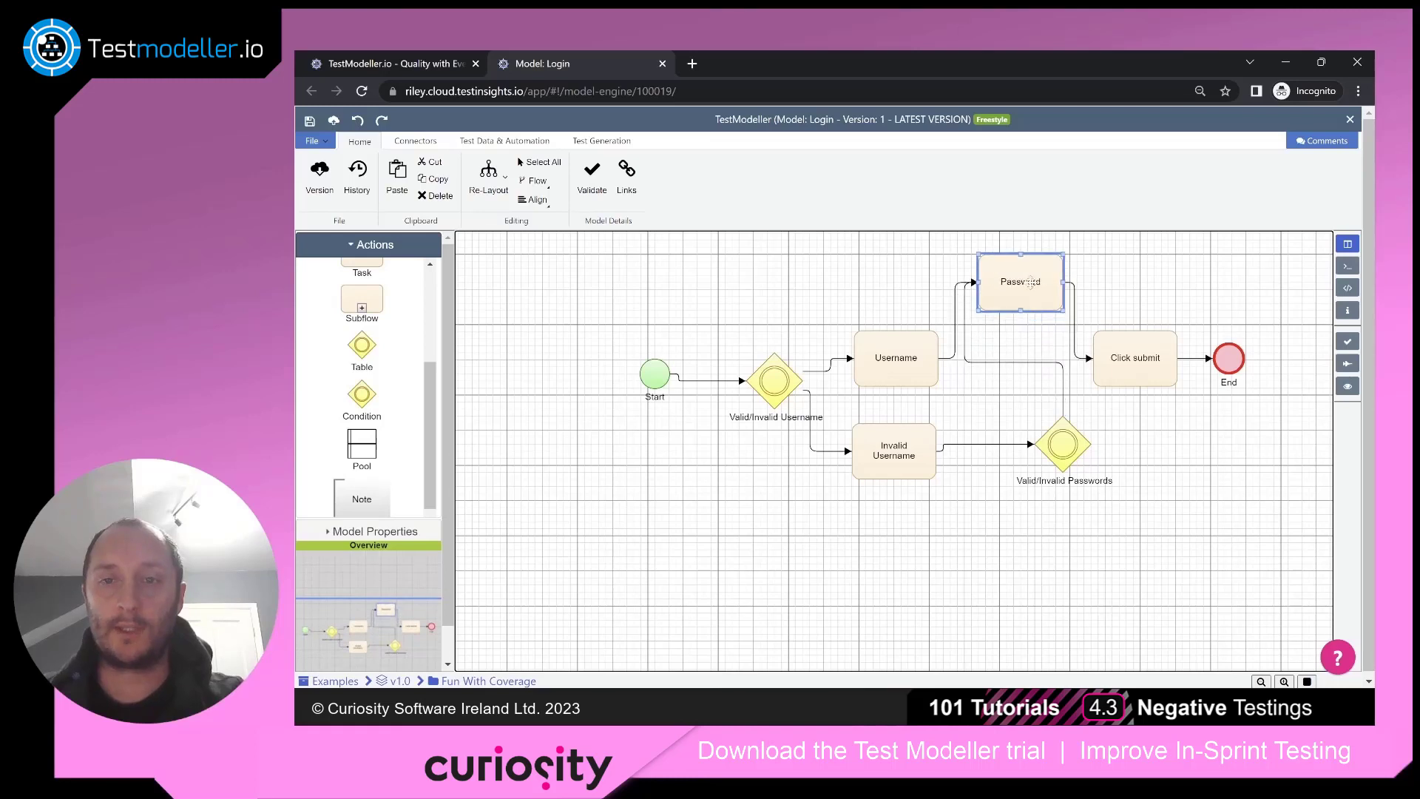
Step: Duplicate the Password task, place the copy below the Valid/Invalid Passwords condition, and rename it Invalid Password
{"action": "double_click", "coordinate": [1025, 280]}
{"action": "left_click", "coordinate": [1034, 304]}
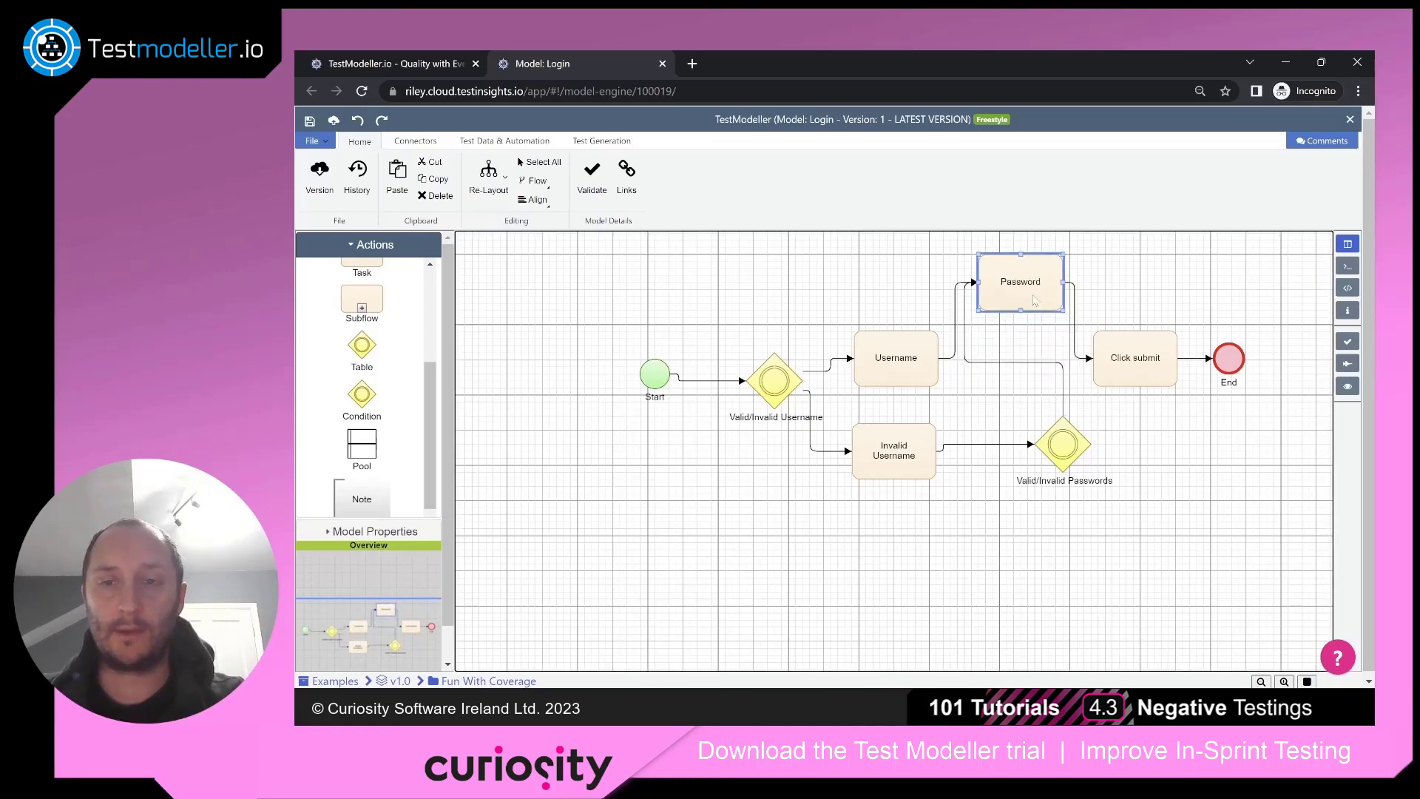
{"action": "key", "text": "ctrl+c"}
{"action": "key", "text": "ctrl+v"}
{"action": "left_click_drag", "start_coordinate": [1031, 288], "coordinate": [1060, 579]}
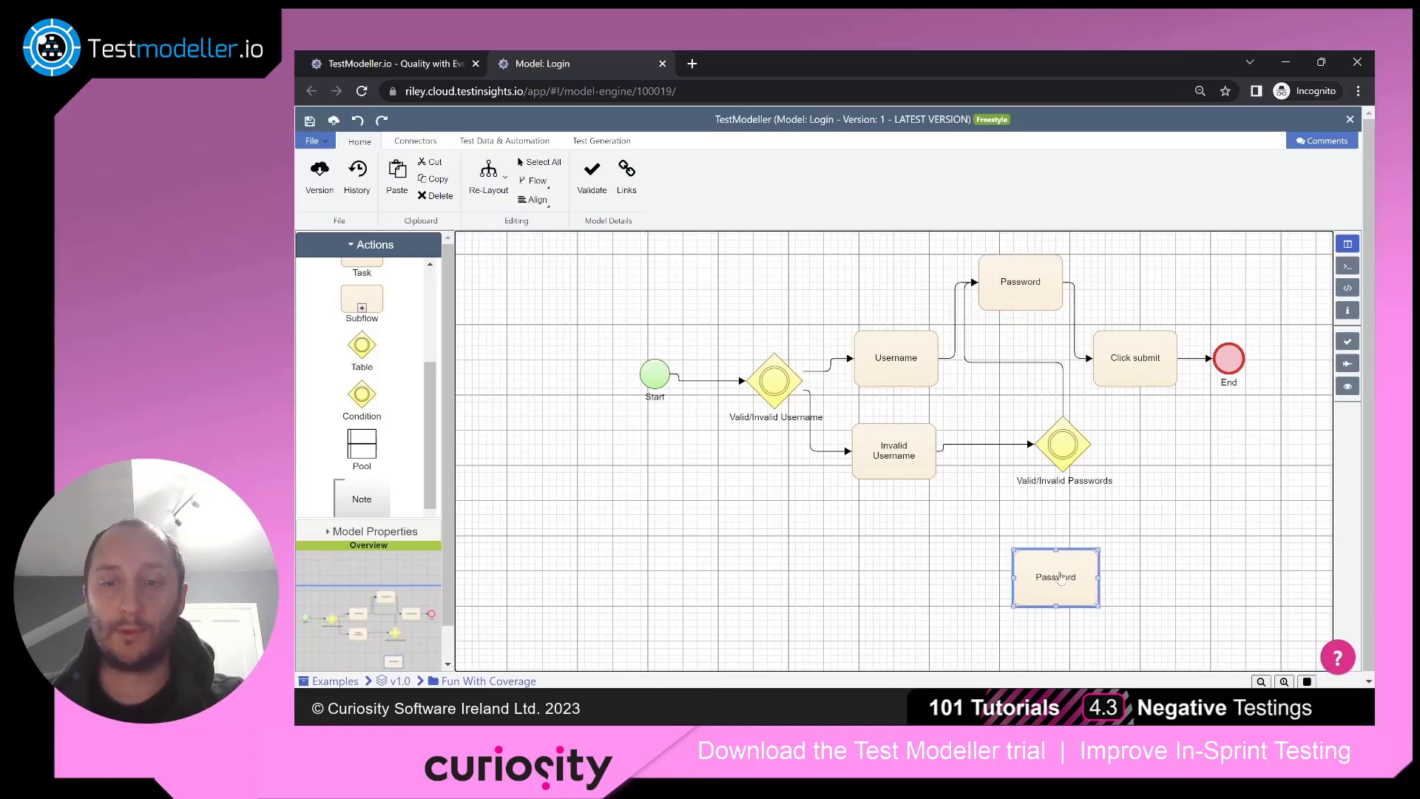
{"action": "double_click", "coordinate": [1058, 578]}
{"action": "key", "text": "Home"}
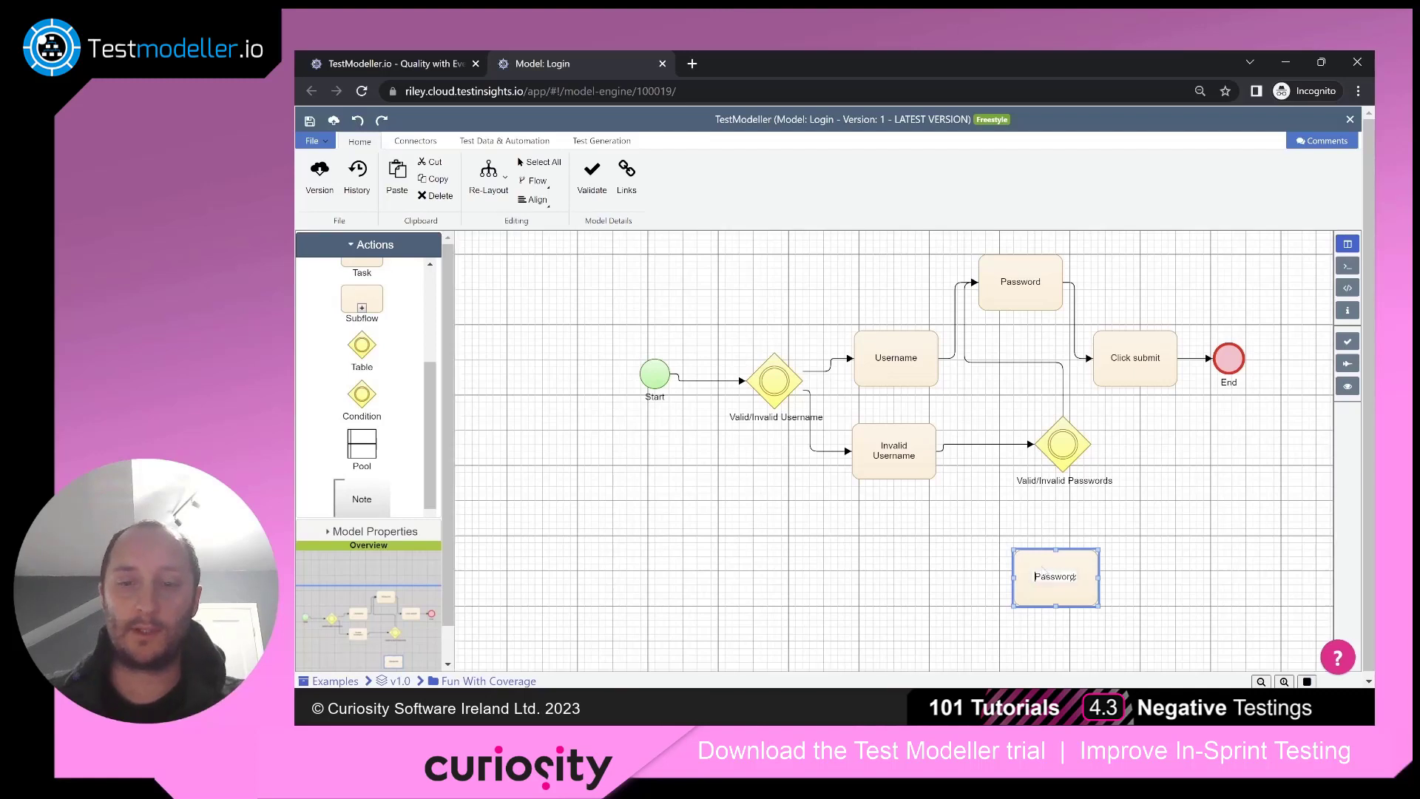
{"action": "type", "text": "Invalid"}
{"action": "left_click", "coordinate": [1035, 490]}
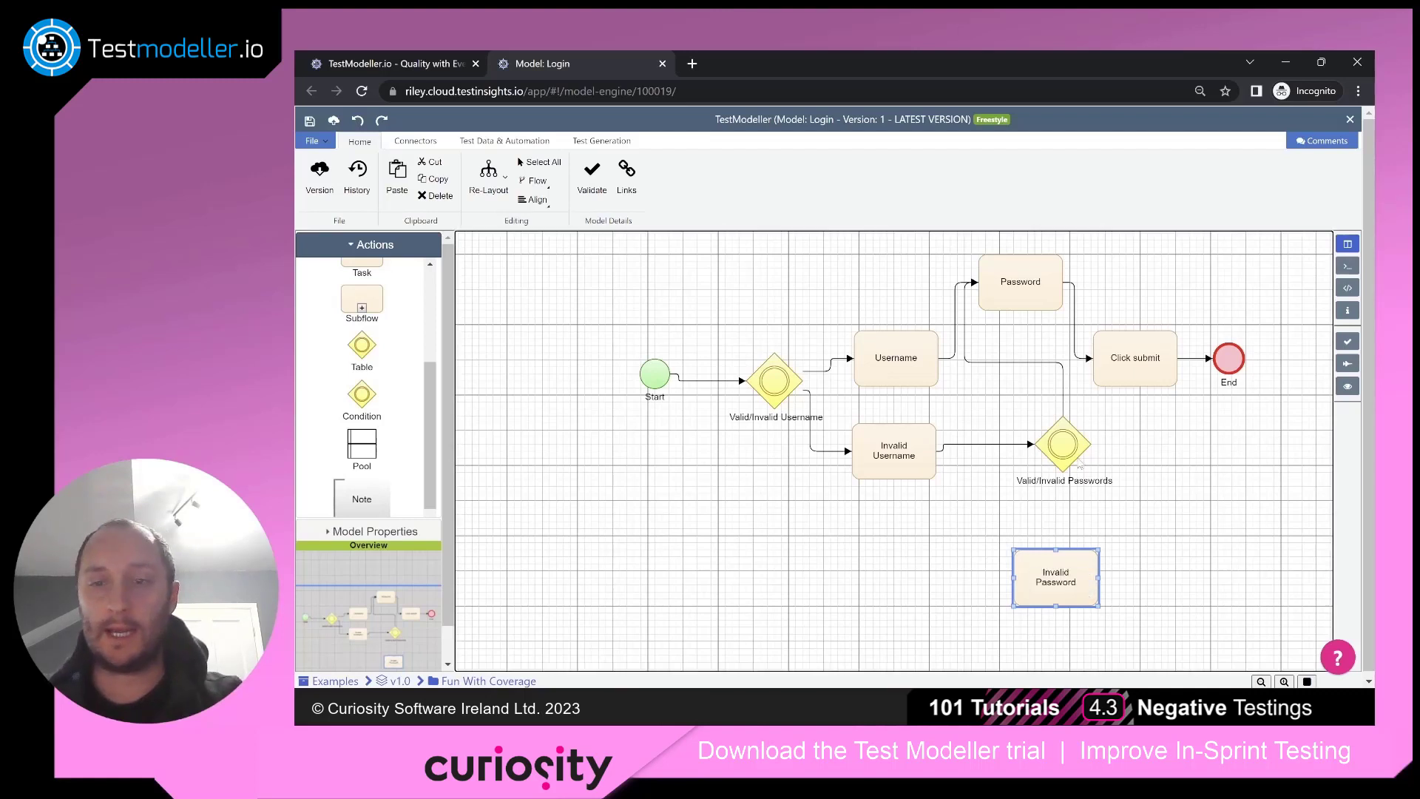
Step: Connect Valid/Invalid Passwords to Invalid Password and Invalid Password to Click submit, and re-layout the model as a Tree
{"action": "mouse_move", "coordinate": [1065, 470]}
{"action": "left_mouse_down"}
{"action": "mouse_move", "coordinate": [1072, 573]}
{"action": "mouse_move", "coordinate": [1166, 432]}
{"action": "mouse_move", "coordinate": [1156, 376]}
{"action": "left_mouse_up"}
{"action": "left_click", "coordinate": [501, 188]}
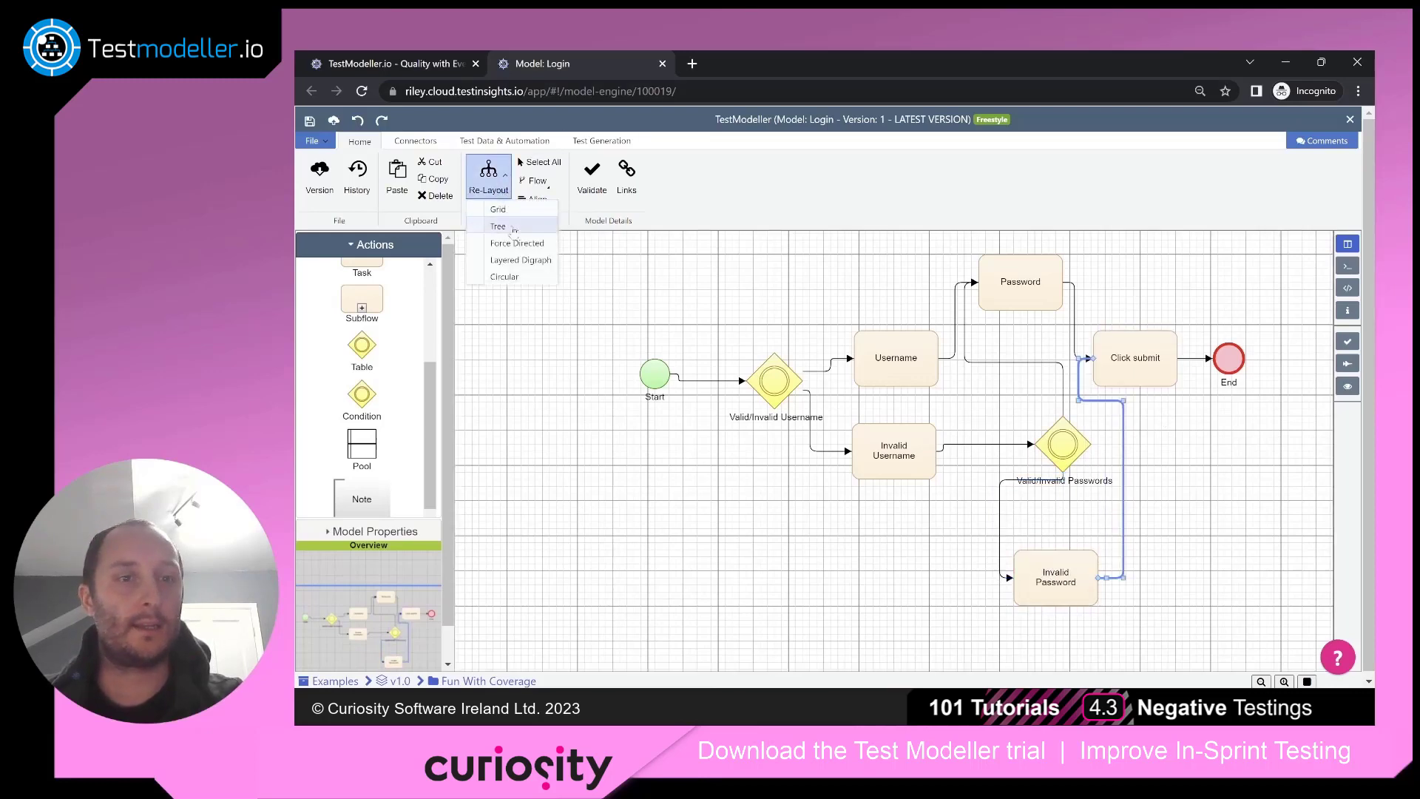
{"action": "left_click", "coordinate": [511, 227]}
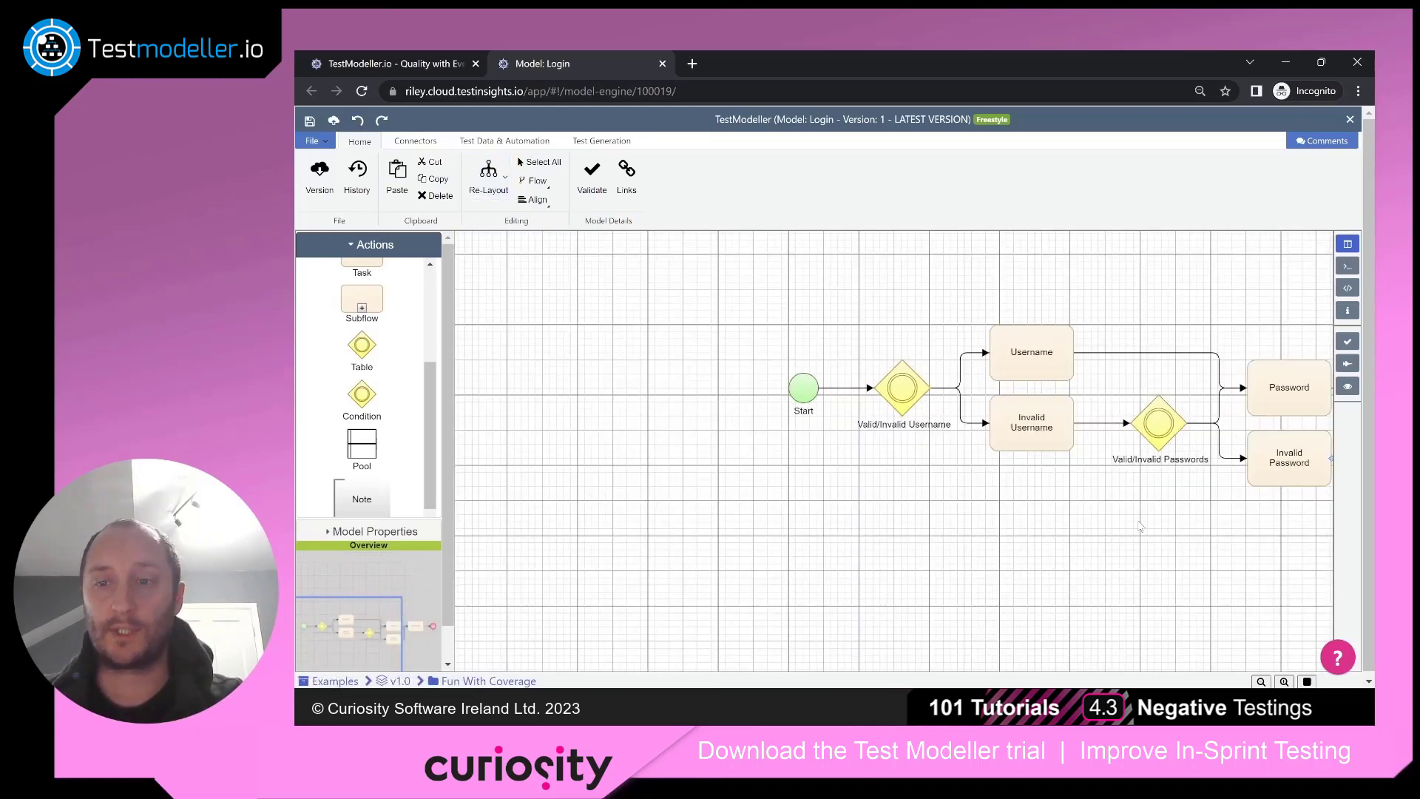
Step: Delete the connector from Username to Password and connect Username to the Valid/Invalid Passwords condition instead
{"action": "left_click", "coordinate": [977, 339]}
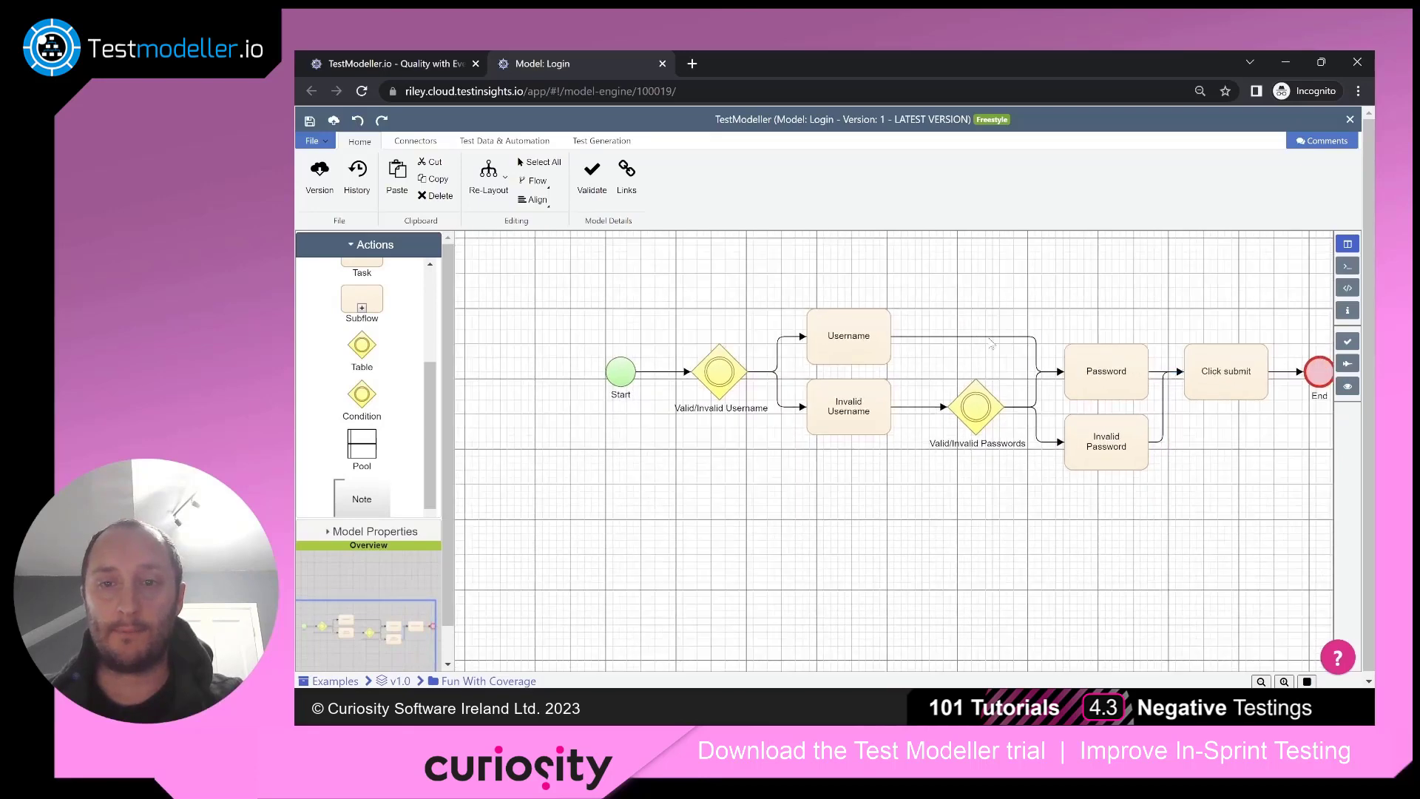
{"action": "left_click", "coordinate": [988, 336]}
{"action": "left_click", "coordinate": [1035, 388]}
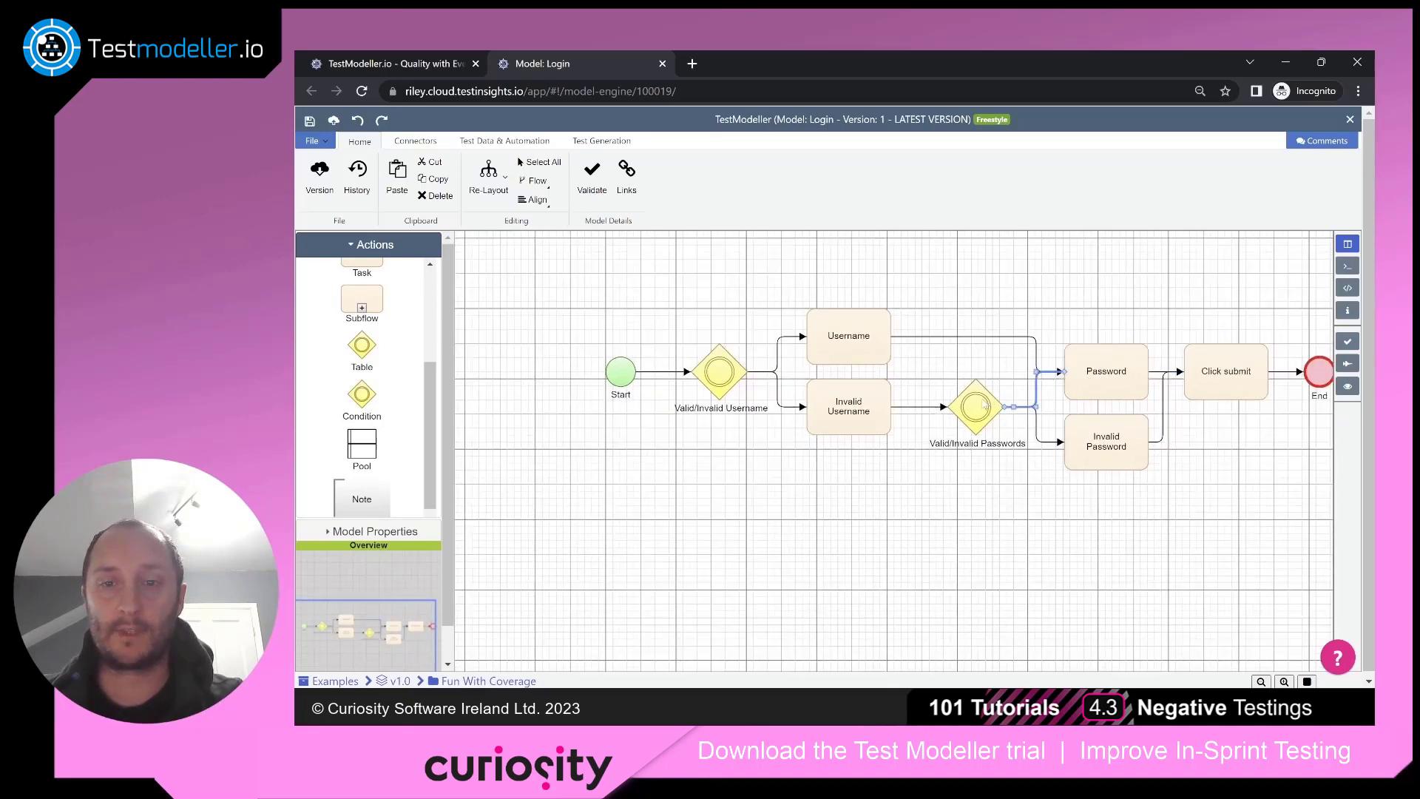
{"action": "left_click", "coordinate": [1000, 338]}
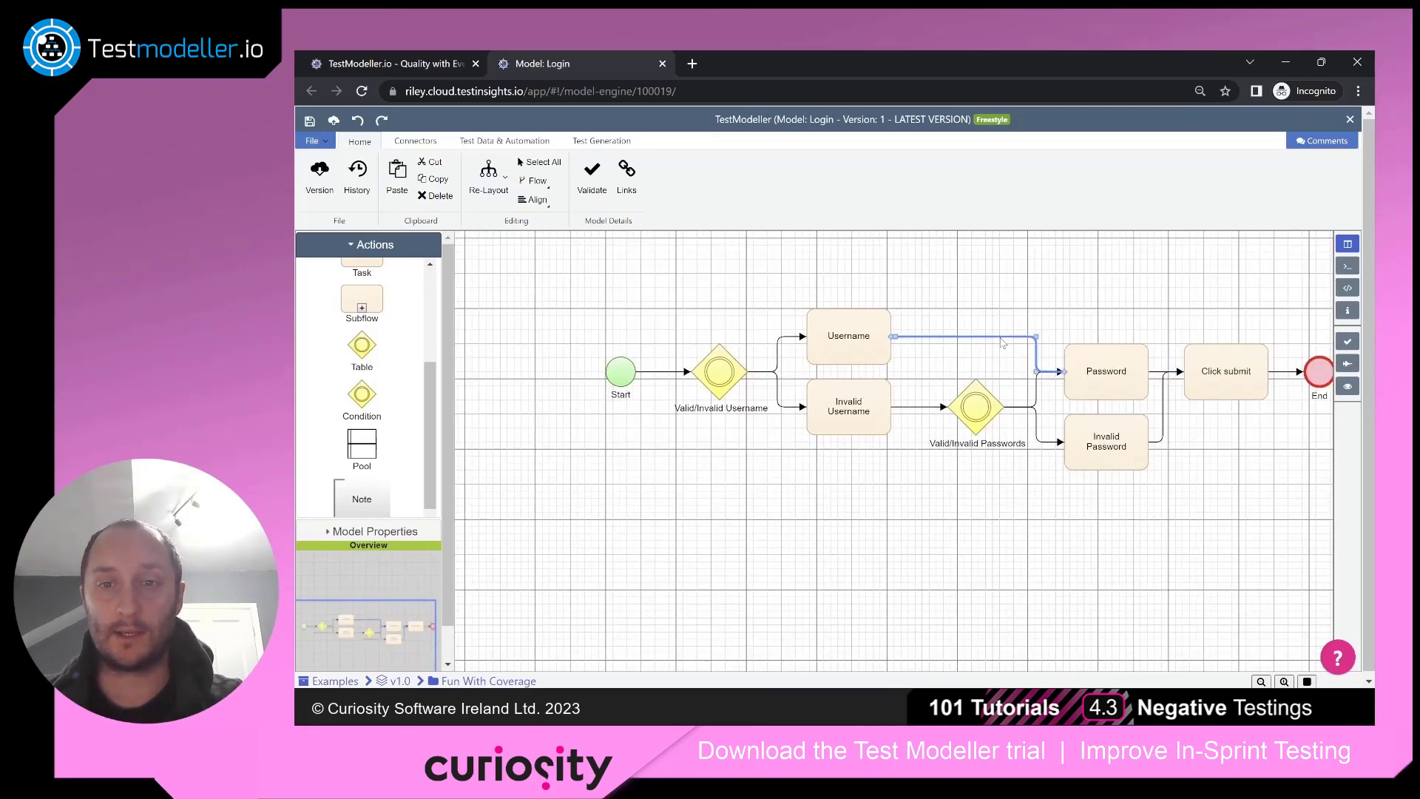
{"action": "key", "text": "Delete"}
{"action": "left_click_drag", "start_coordinate": [865, 338], "coordinate": [954, 385]}
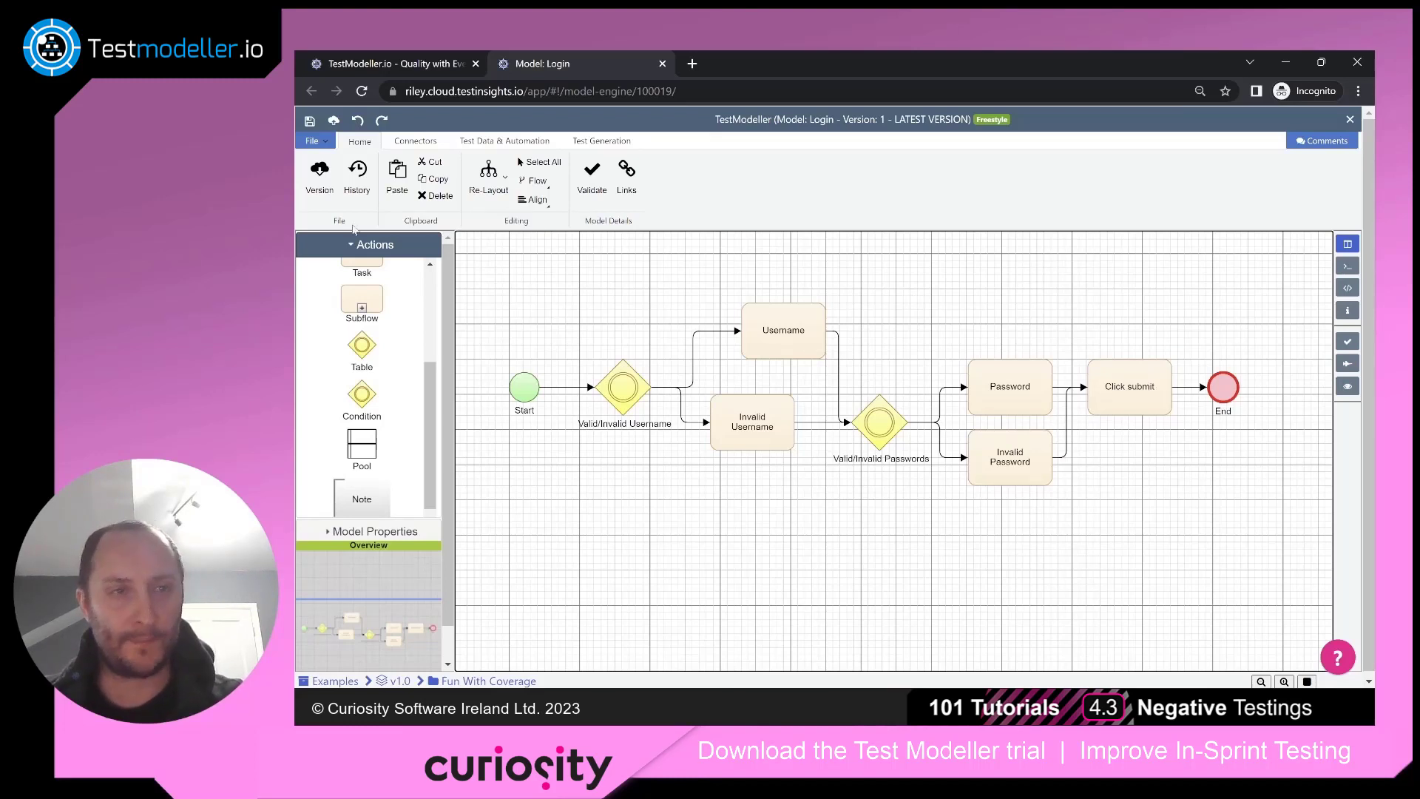
Step: Open the Invoice model from the Fun With Coverage folder, lock it for editing, and close its Project Explorer
{"action": "left_click", "coordinate": [360, 65]}
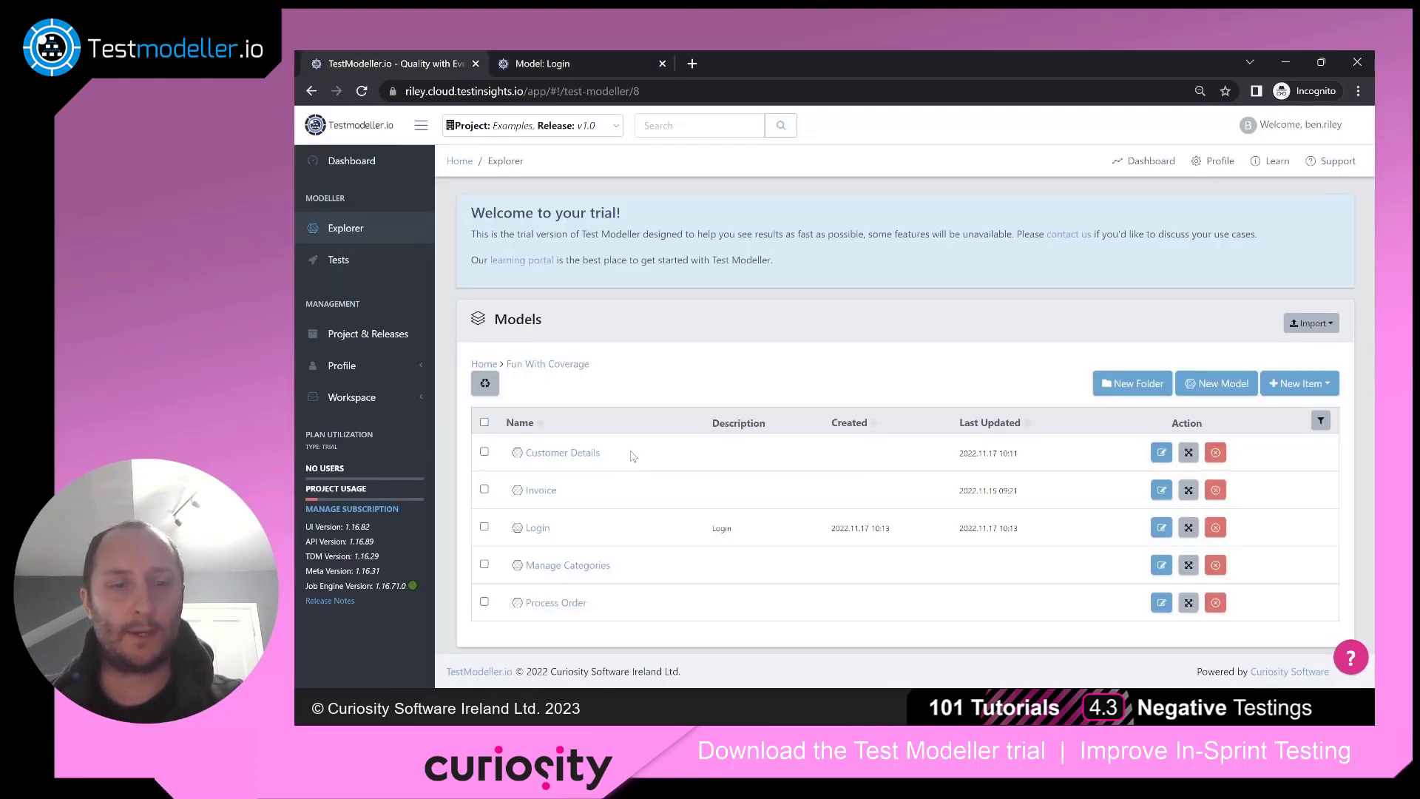
{"action": "left_click", "coordinate": [541, 490]}
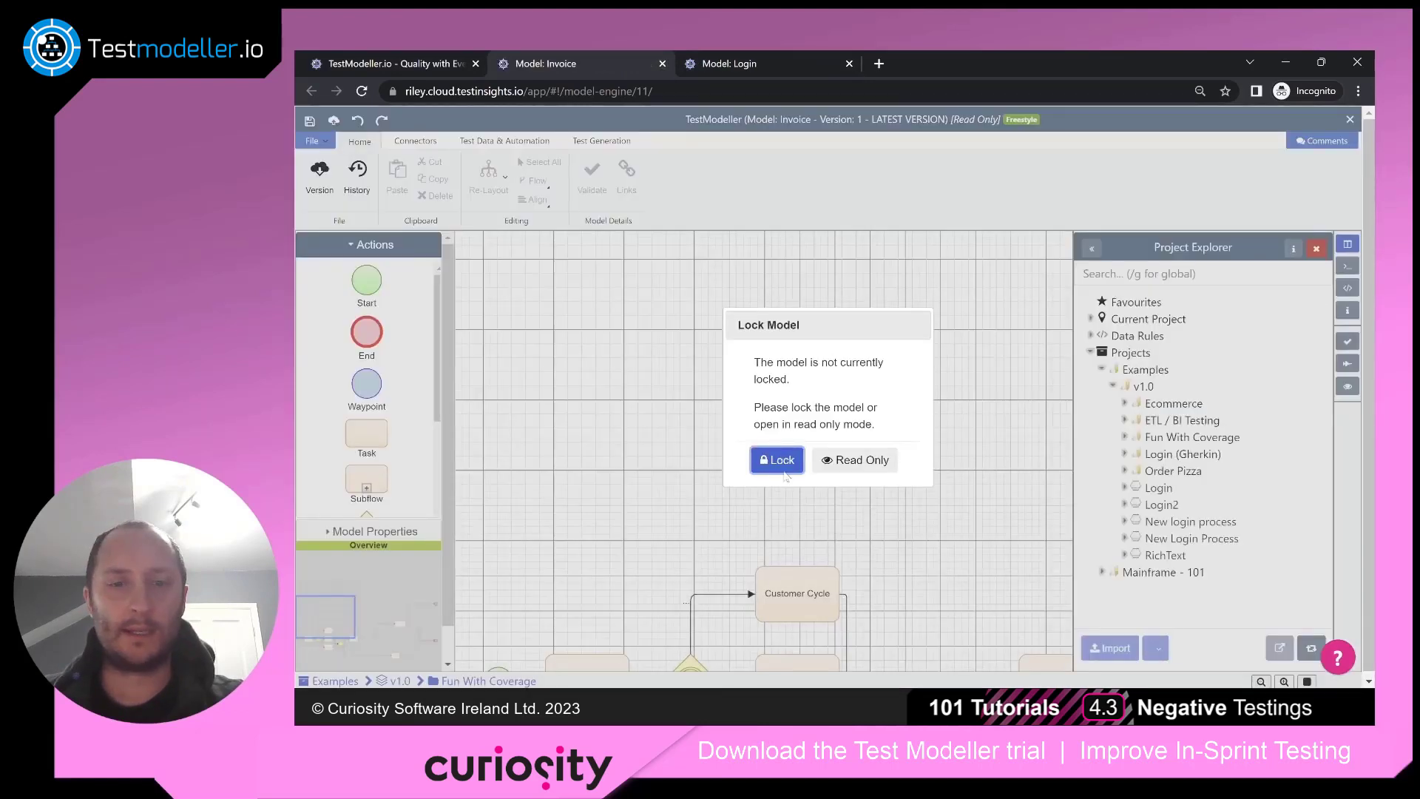
{"action": "left_click", "coordinate": [776, 461]}
{"action": "left_click", "coordinate": [1316, 249]}
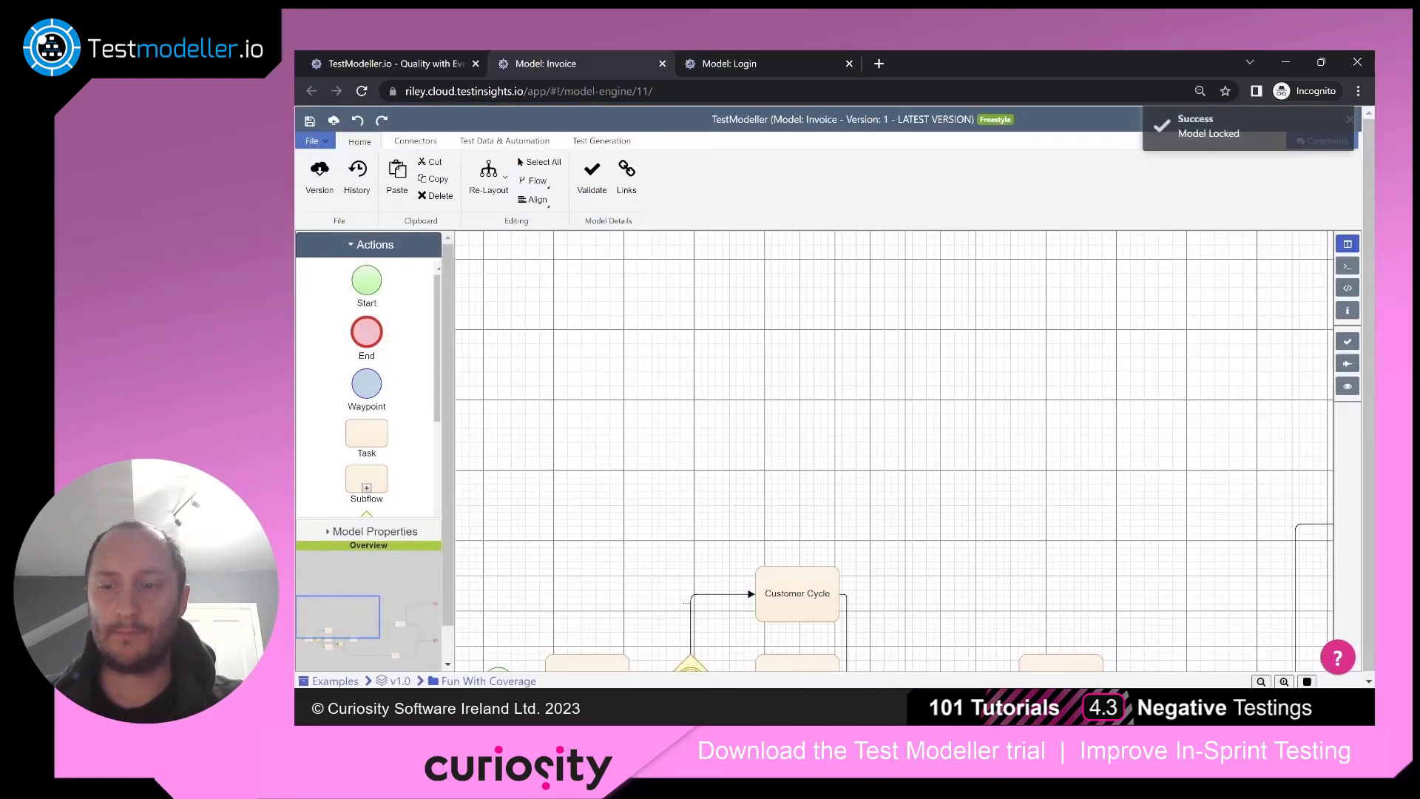
{"action": "left_click", "coordinate": [1307, 682]}
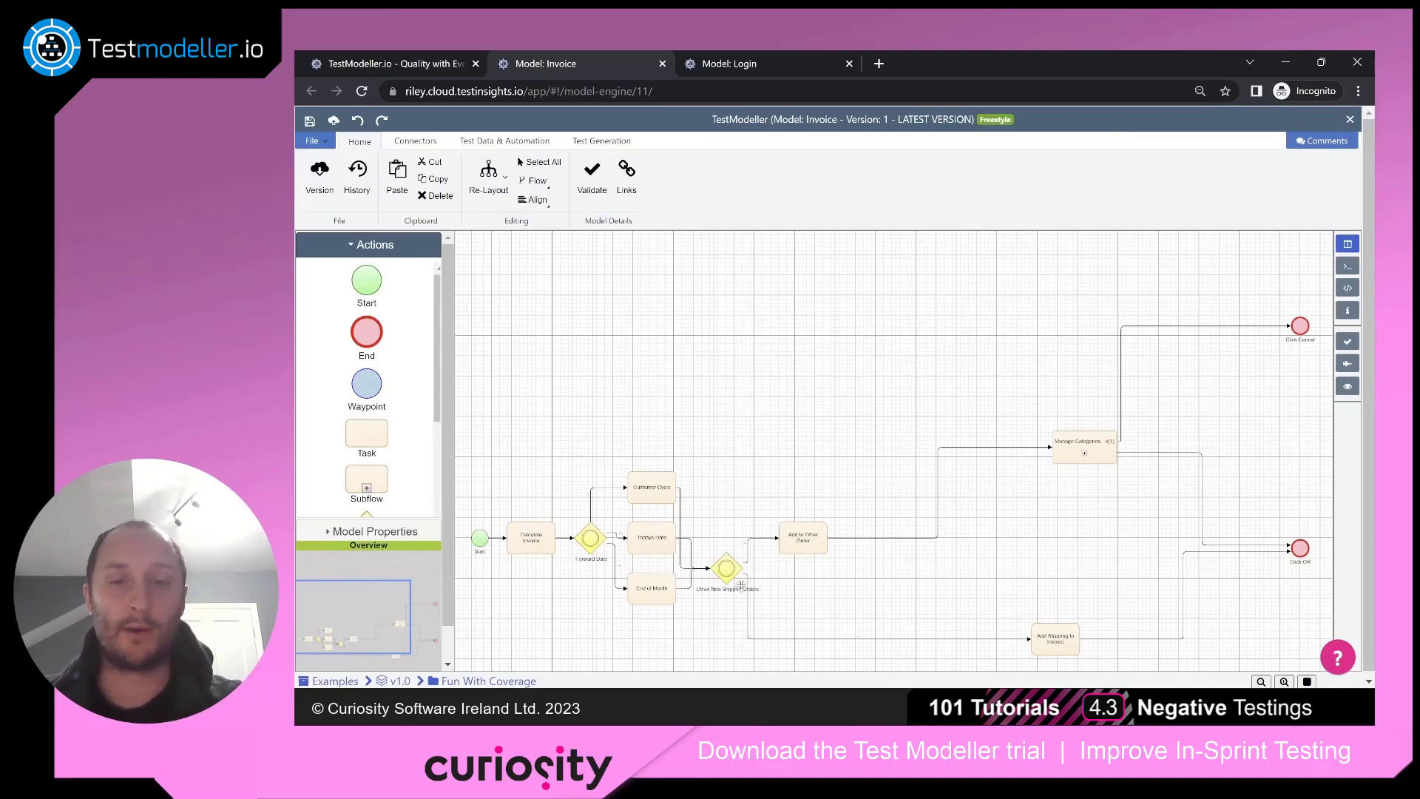
Step: Expand the Manage Categories subflow in the Invoice model and examine the flow inside it
{"action": "left_click_drag", "start_coordinate": [898, 581], "coordinate": [863, 576]}
{"action": "left_click_drag", "start_coordinate": [962, 552], "coordinate": [921, 549]}
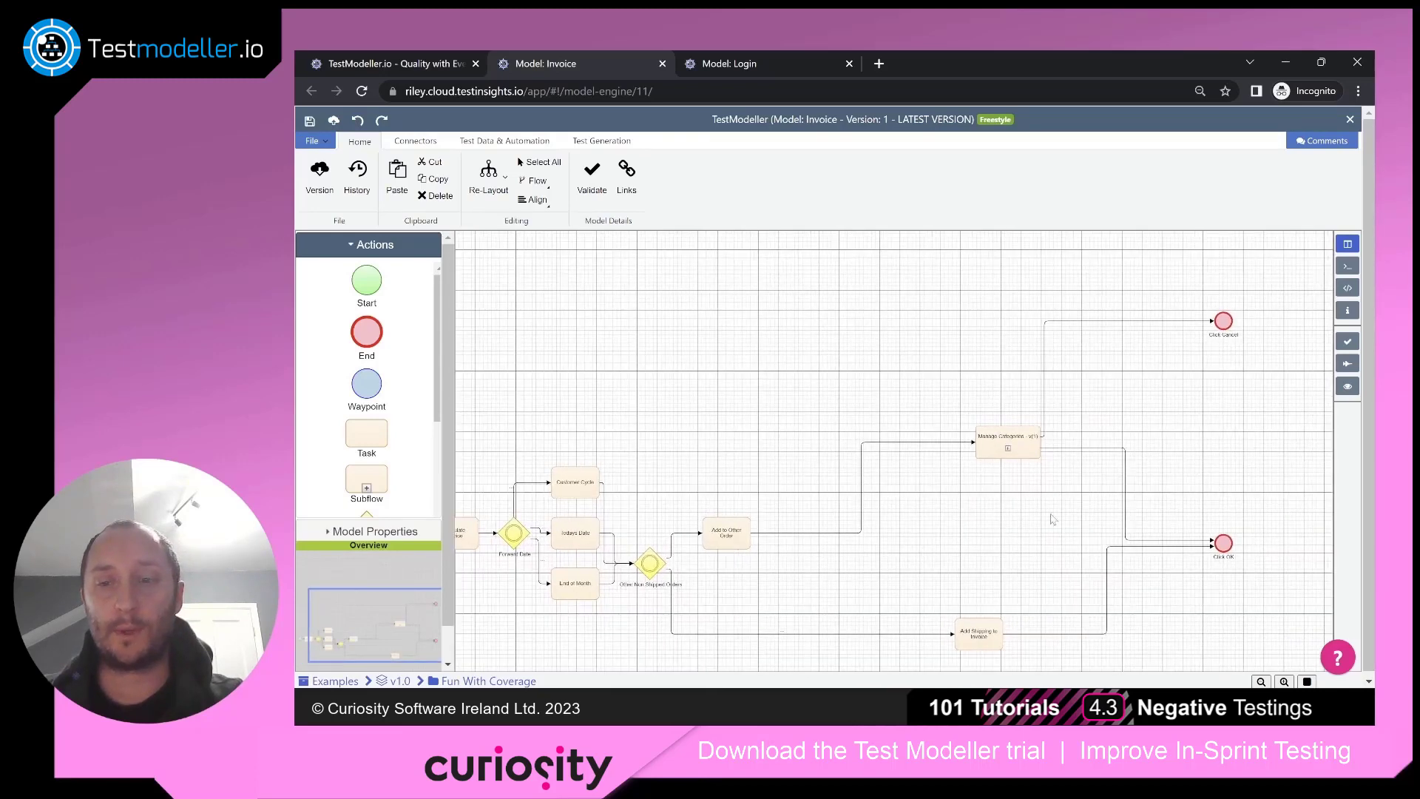
{"action": "left_click", "coordinate": [1008, 448]}
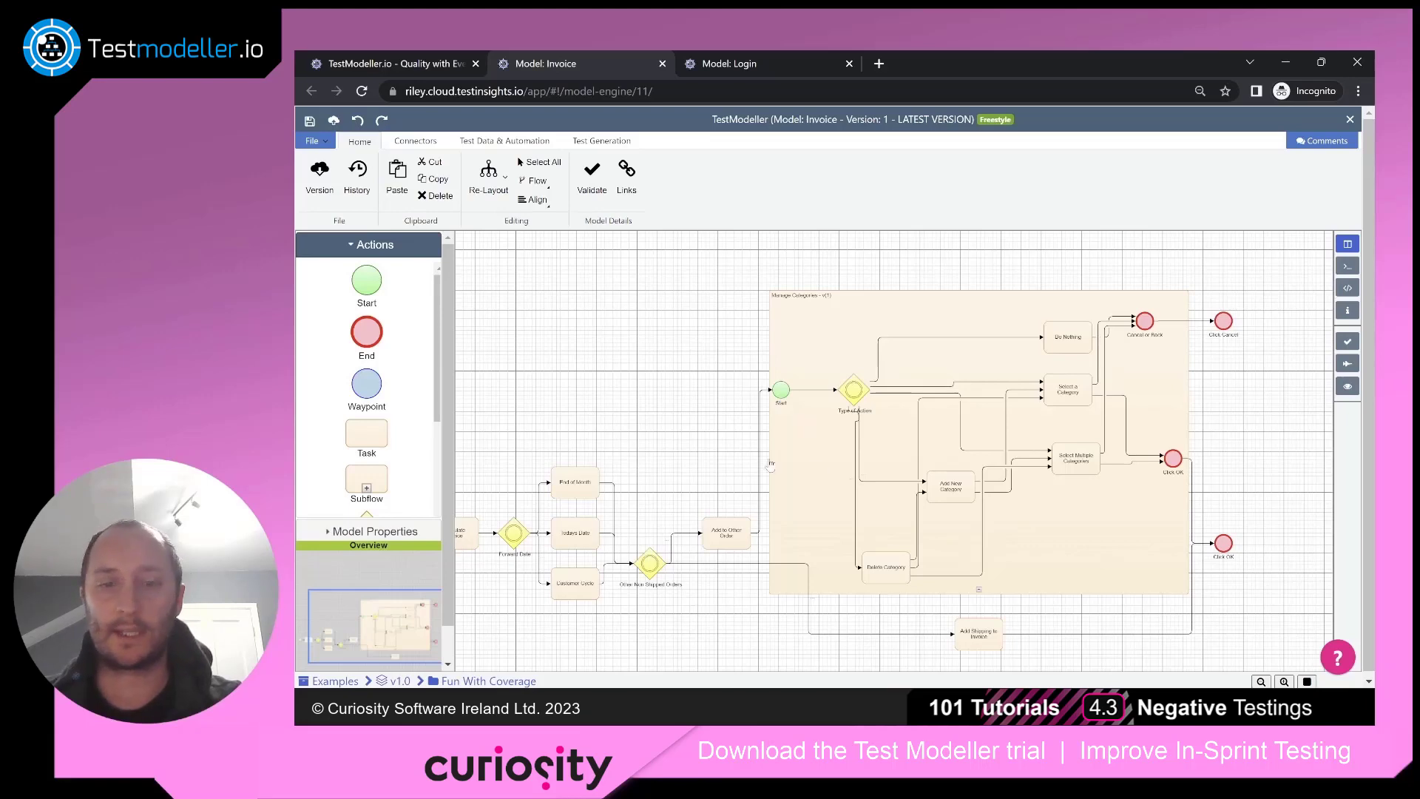
{"action": "left_click_drag", "start_coordinate": [684, 426], "coordinate": [718, 371]}
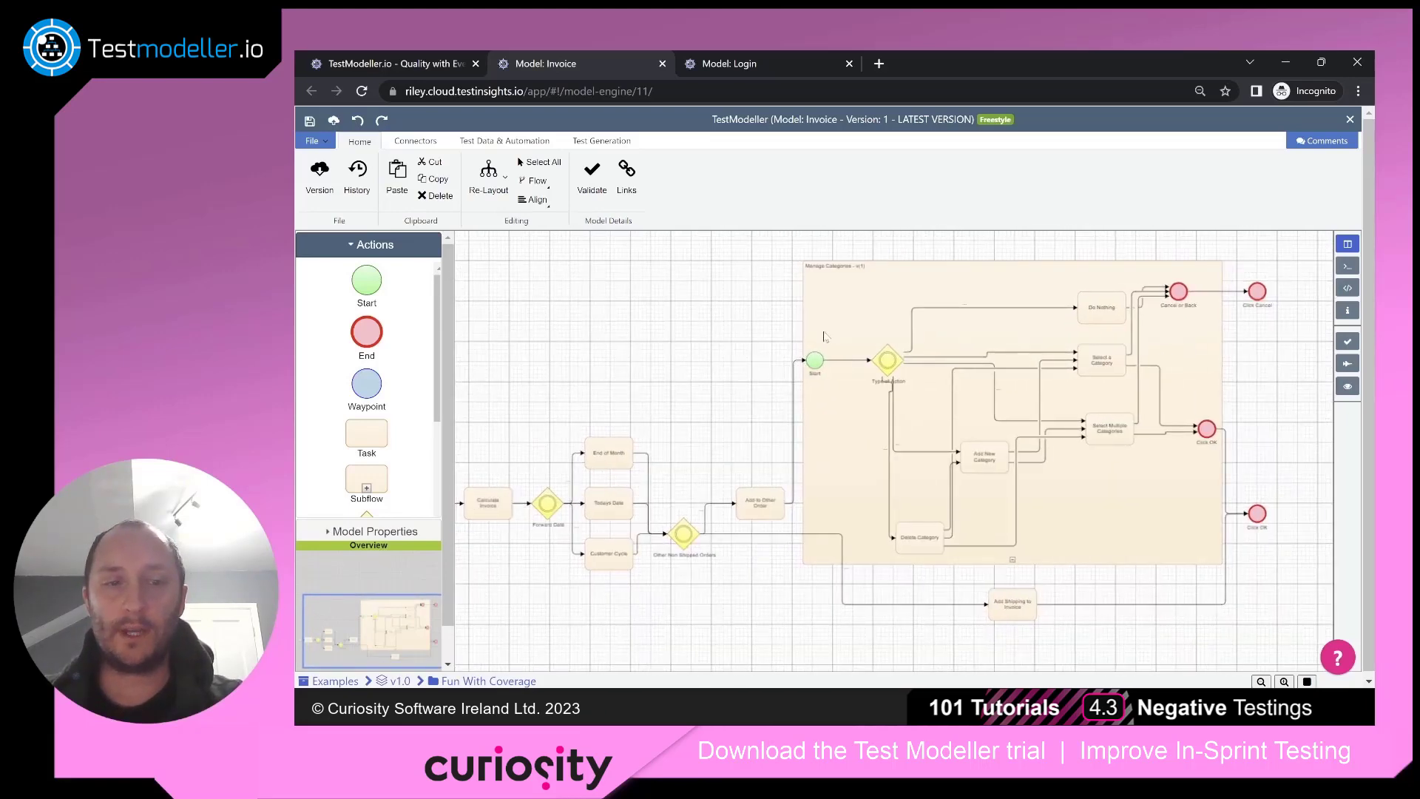
Step: Generate the Invoice model's test scenarios and highlight a generated path through the expanded Manage Categories subflow
{"action": "left_click", "coordinate": [1346, 366]}
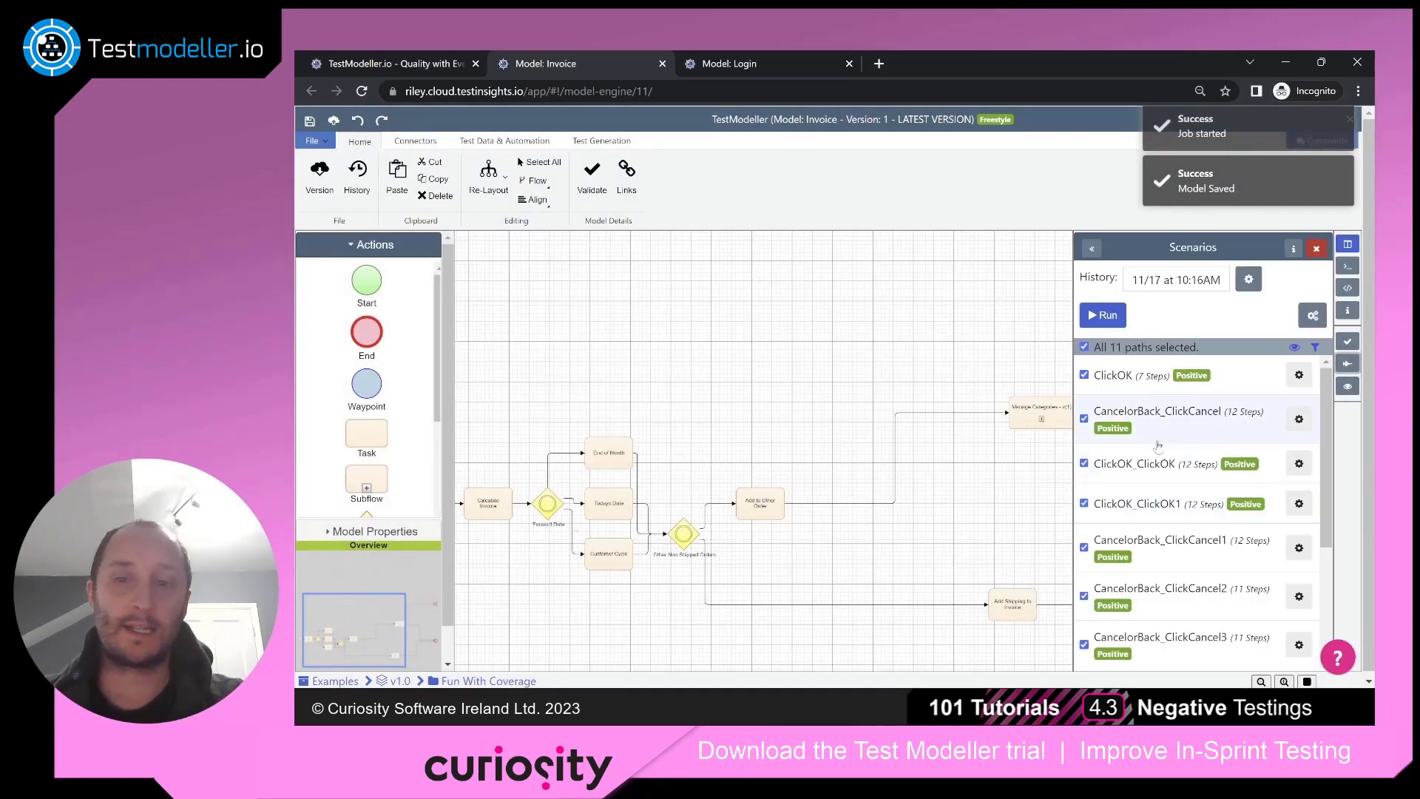
{"action": "left_click", "coordinate": [1140, 391]}
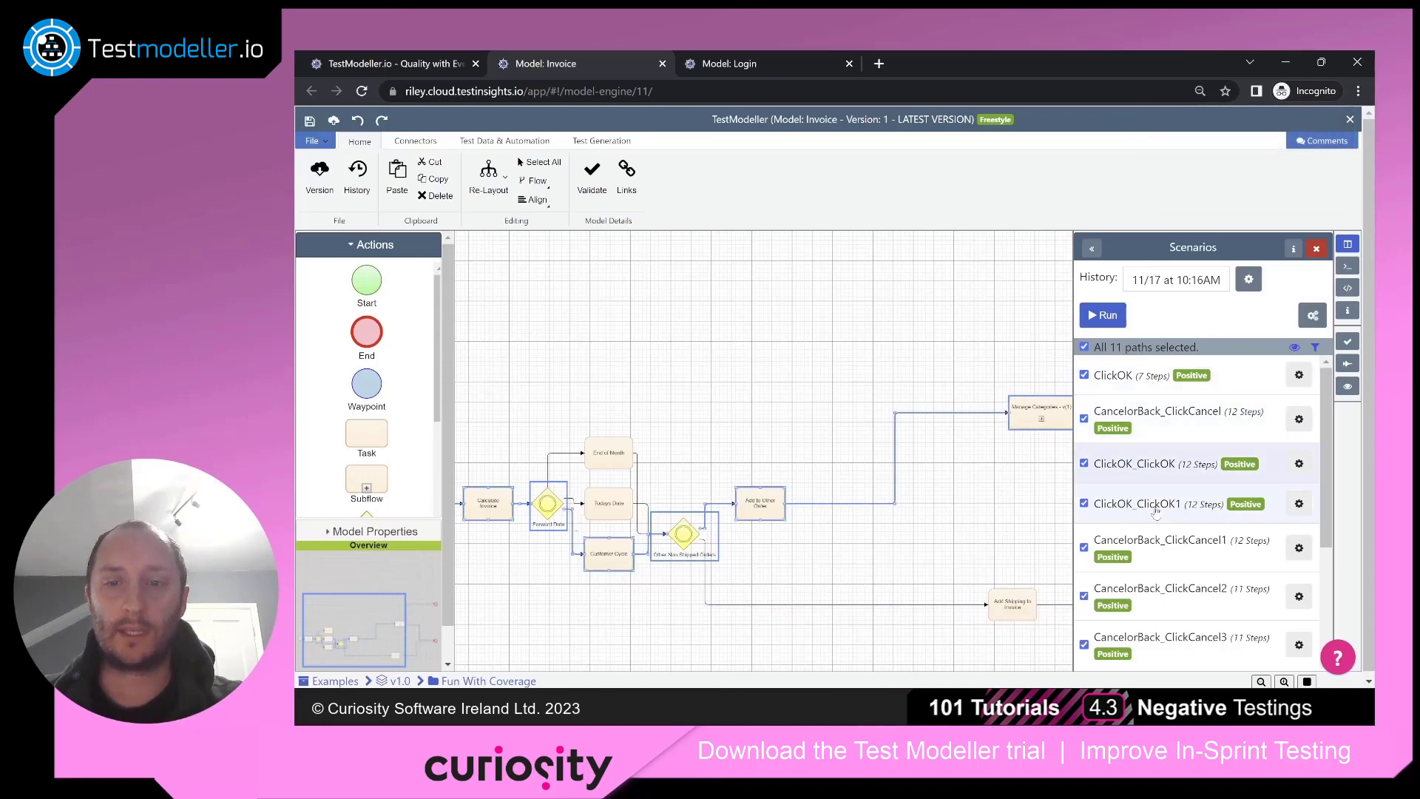
{"action": "left_click", "coordinate": [1040, 419]}
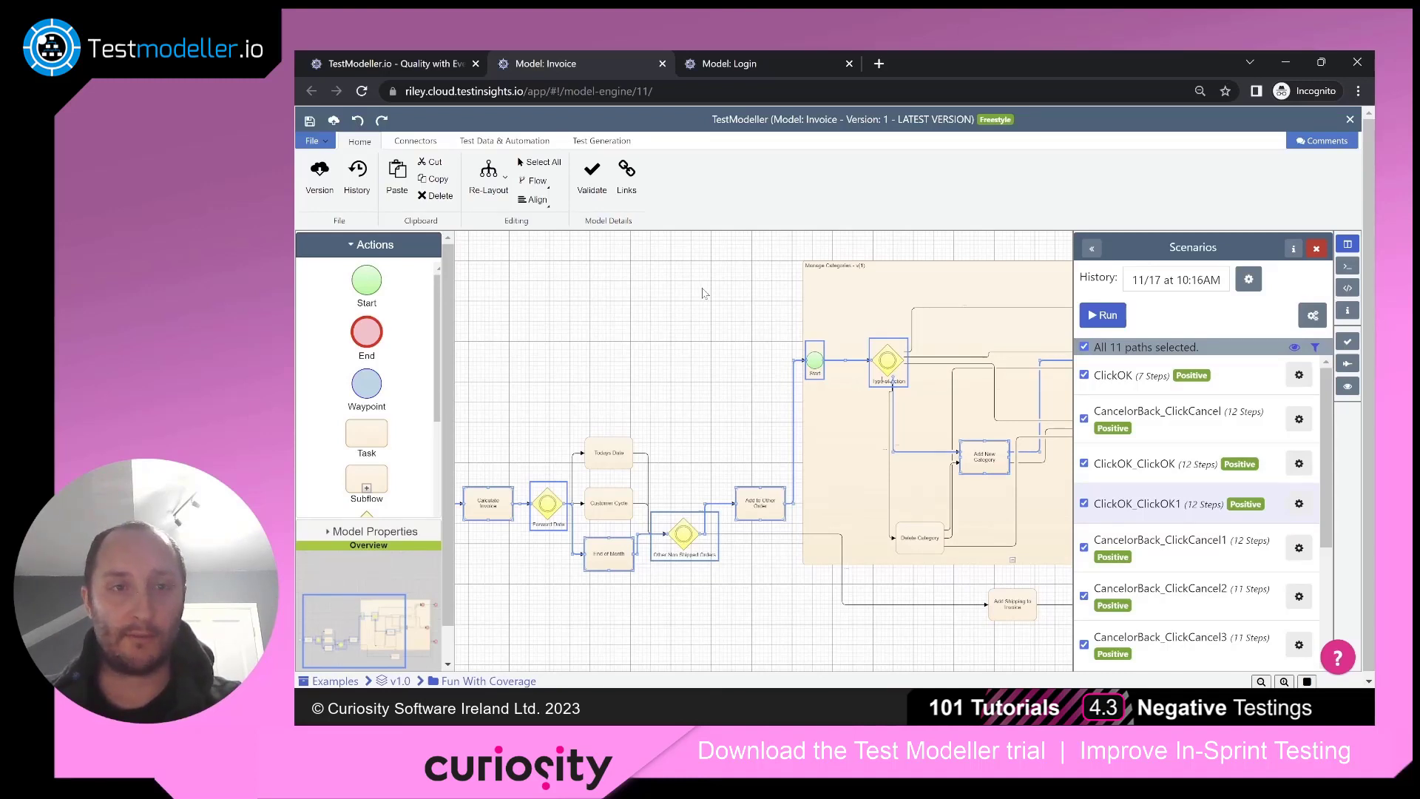
Step: Switch the coverage profile to Min, regenerate the scenarios, and highlight the ClickOK path with Manage Categories expanded
{"action": "left_click", "coordinate": [602, 142]}
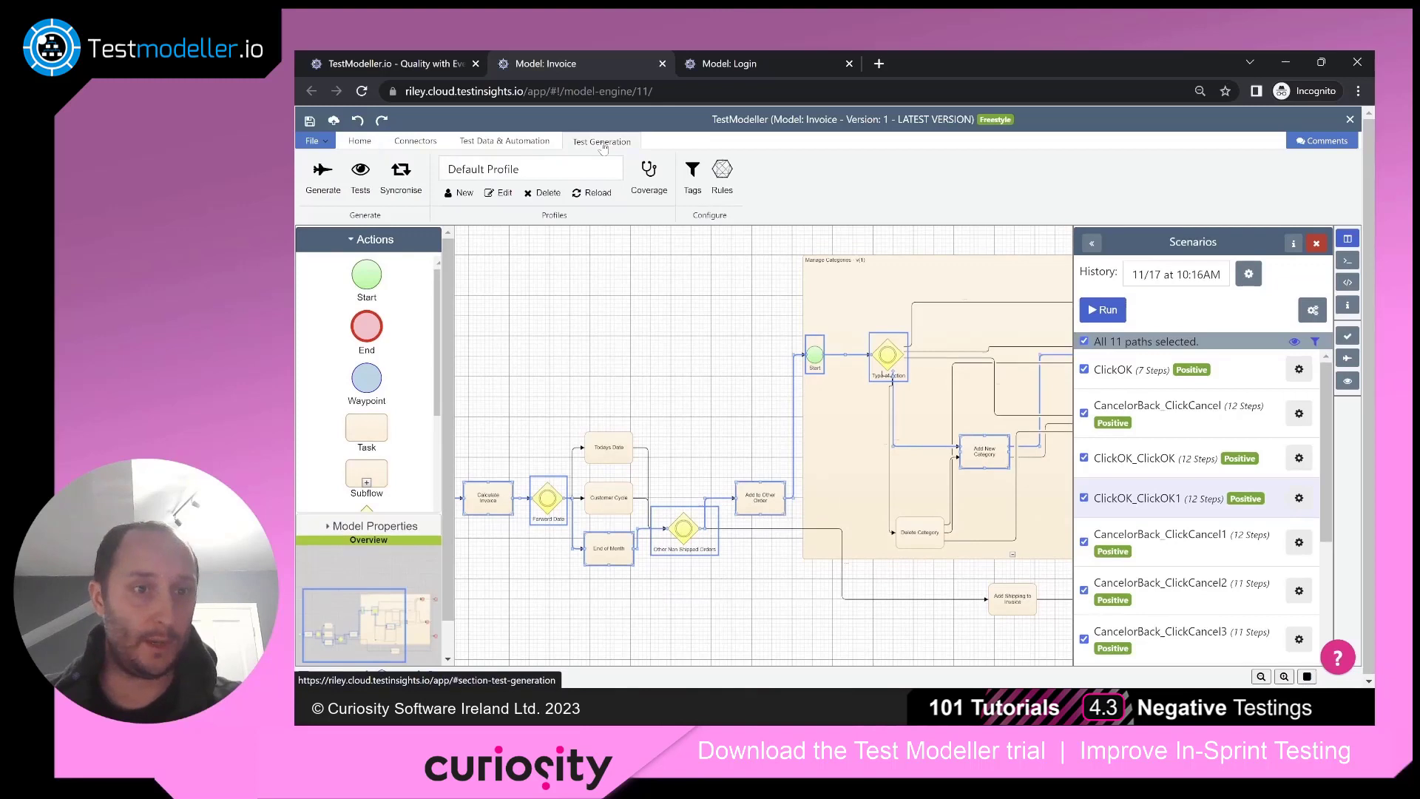
{"action": "left_click", "coordinate": [601, 170]}
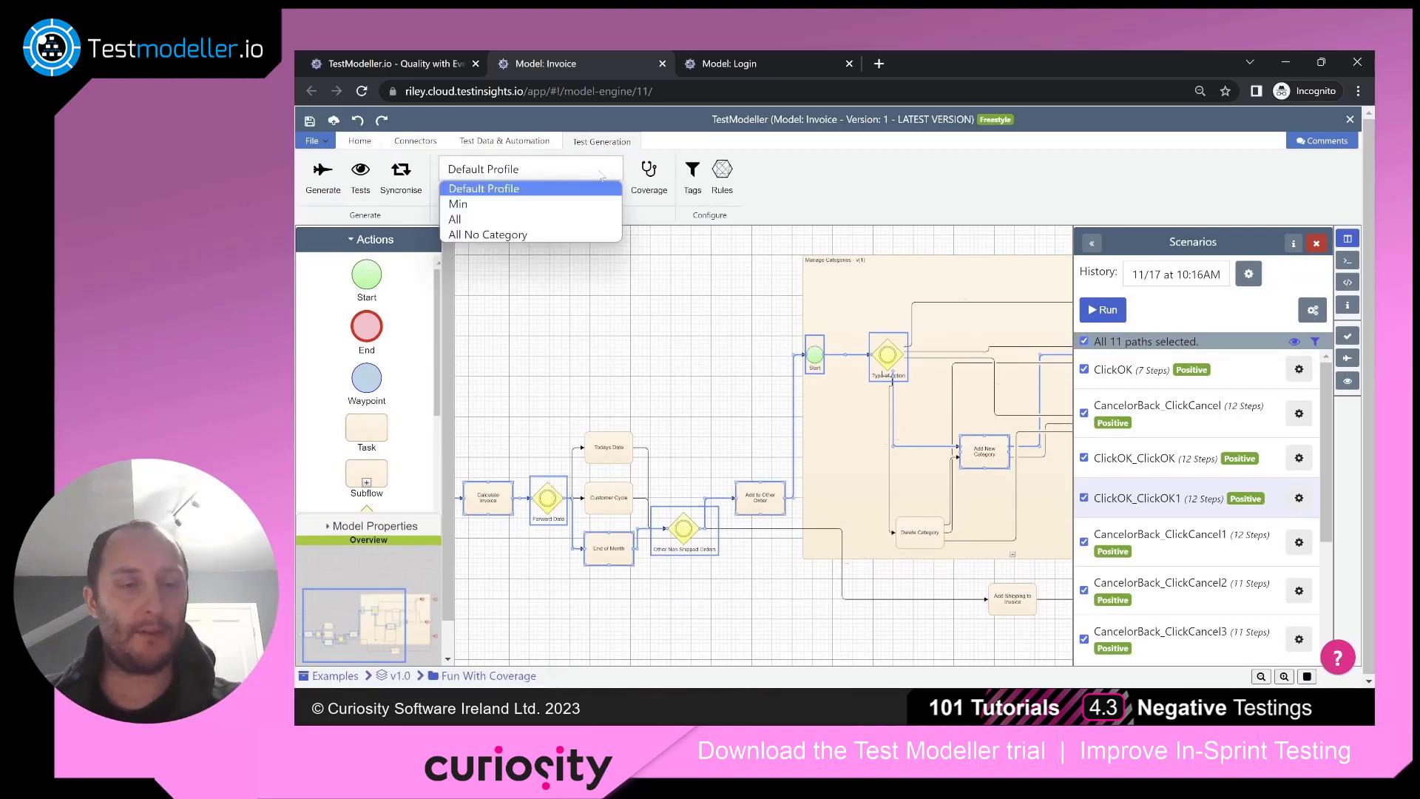
{"action": "left_click", "coordinate": [511, 204]}
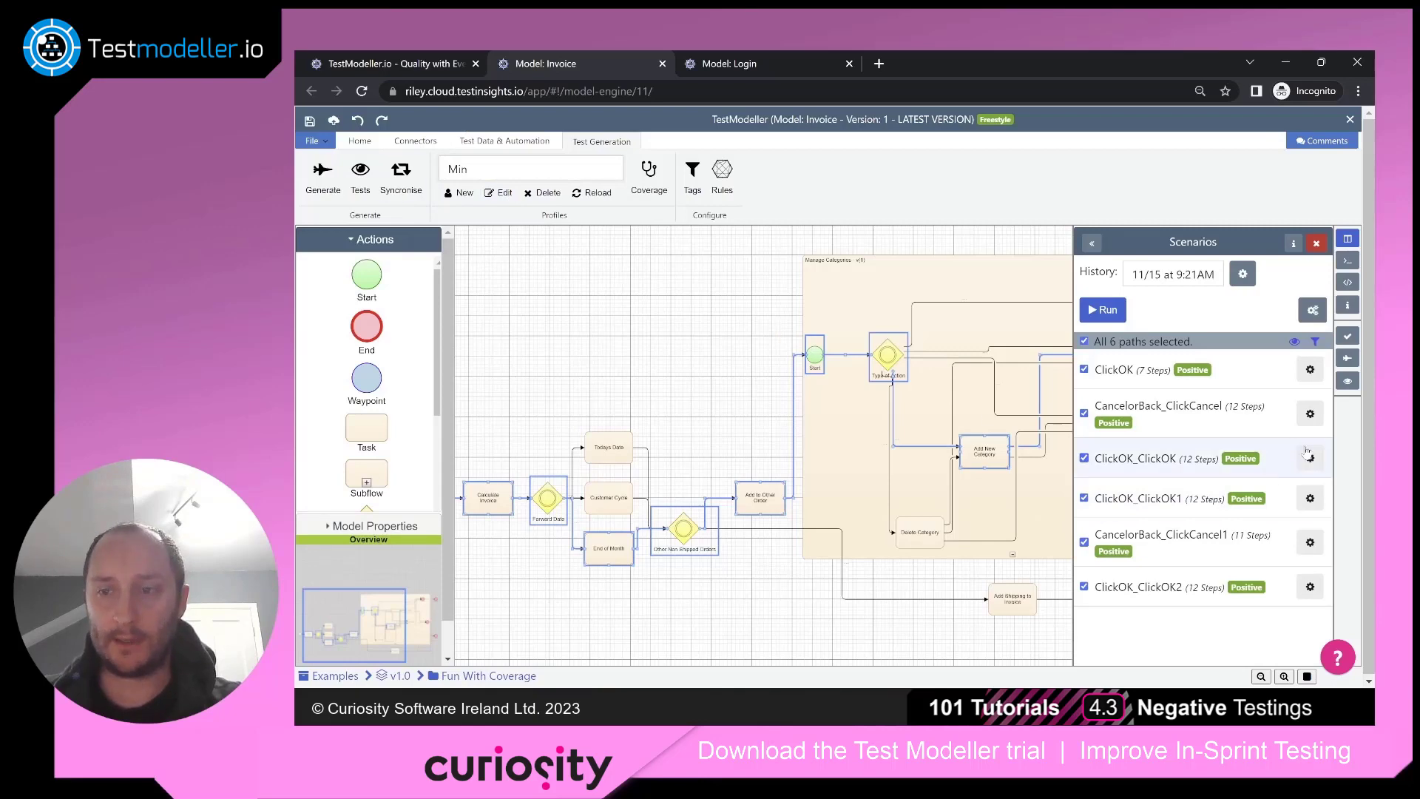
{"action": "left_click", "coordinate": [1347, 359]}
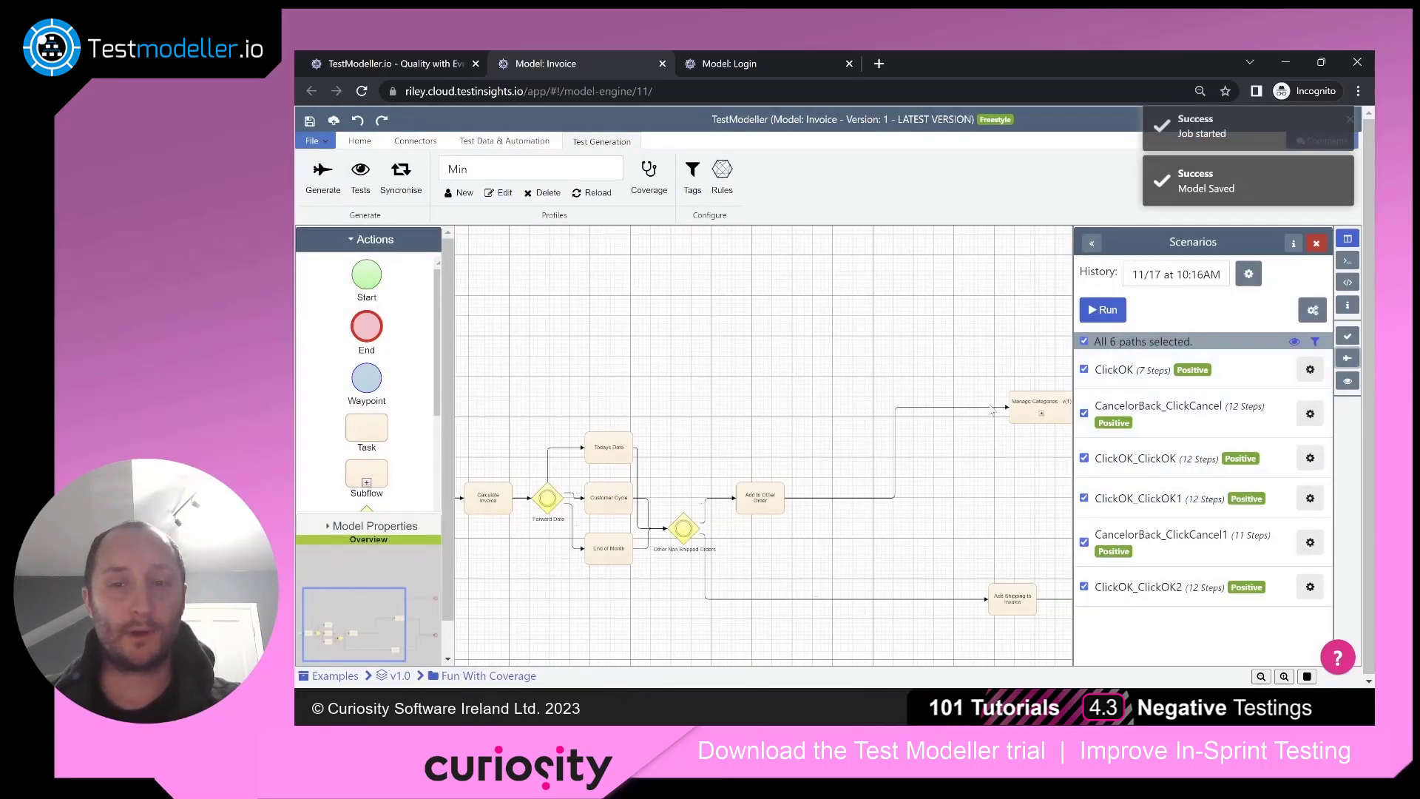
{"action": "left_click", "coordinate": [1118, 370]}
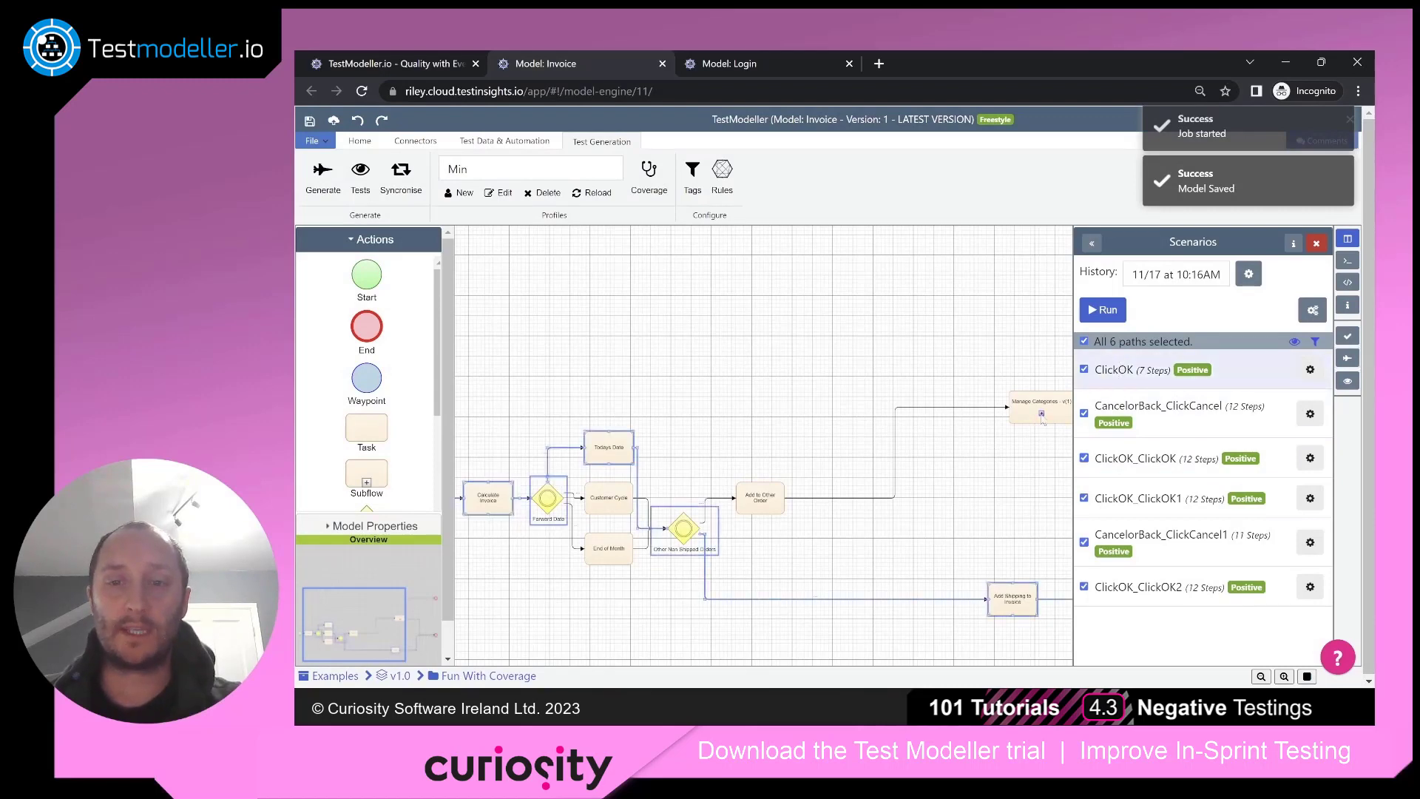
{"action": "left_click", "coordinate": [1041, 414]}
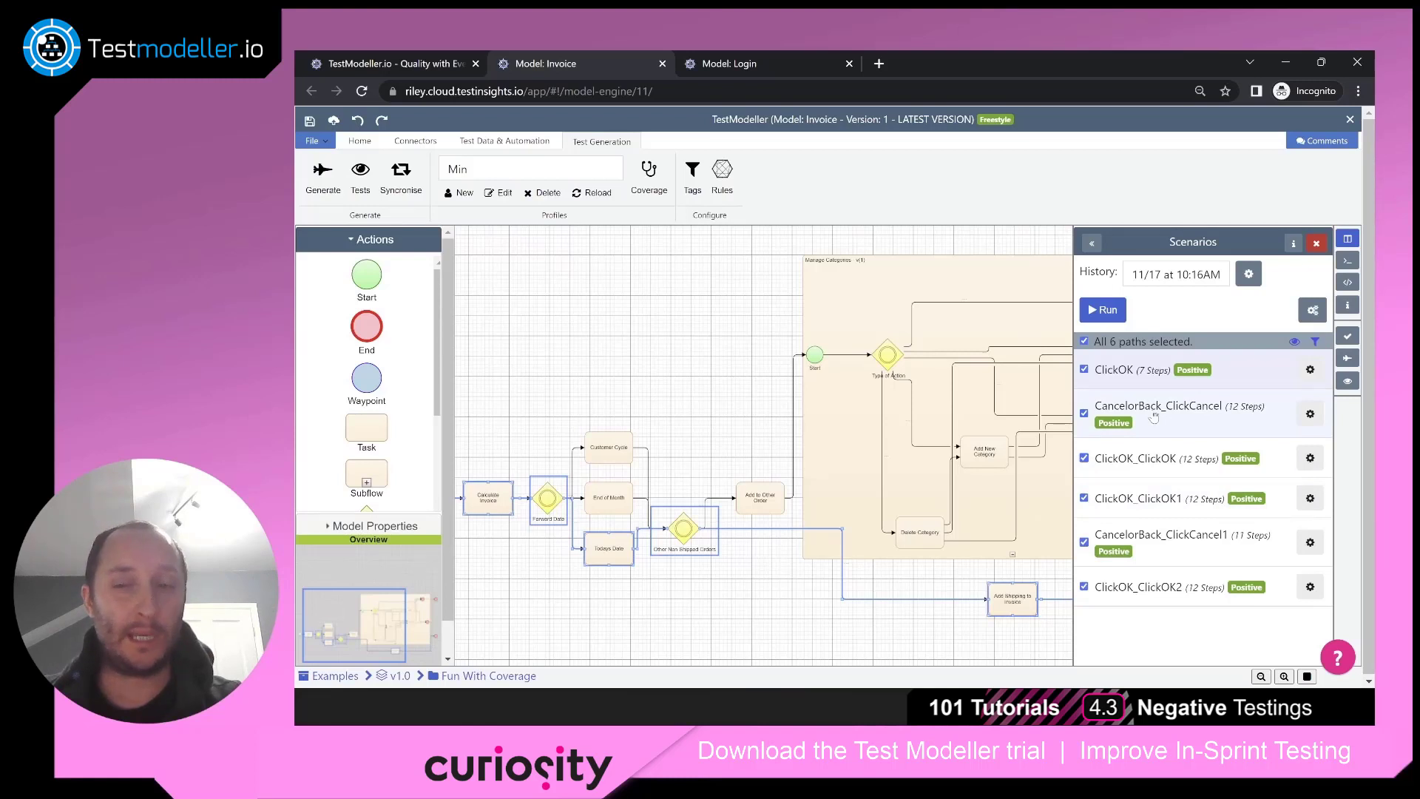
Step: Switch the coverage profile to All and regenerate the Invoice model's test scenarios
{"action": "left_click", "coordinate": [540, 176]}
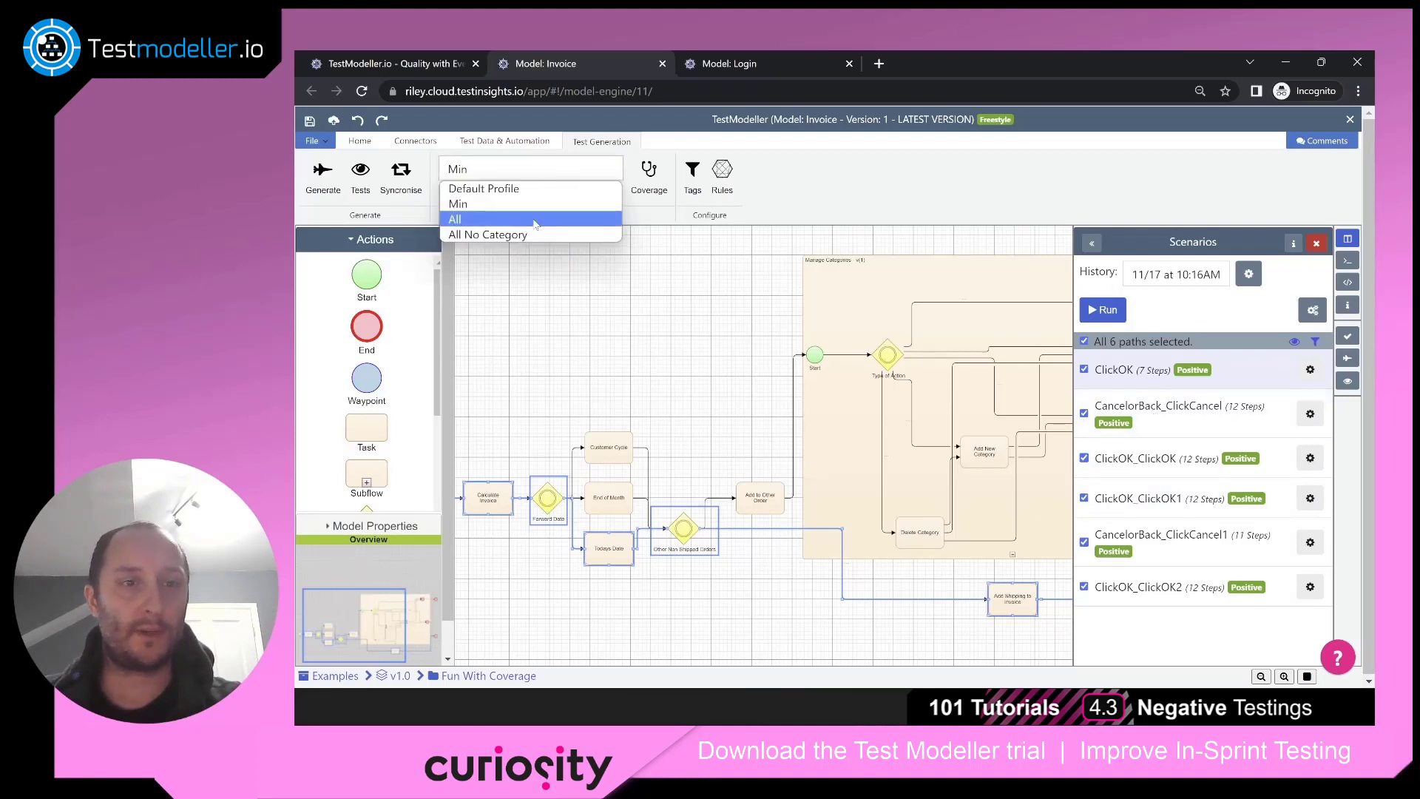
{"action": "left_click", "coordinate": [536, 220]}
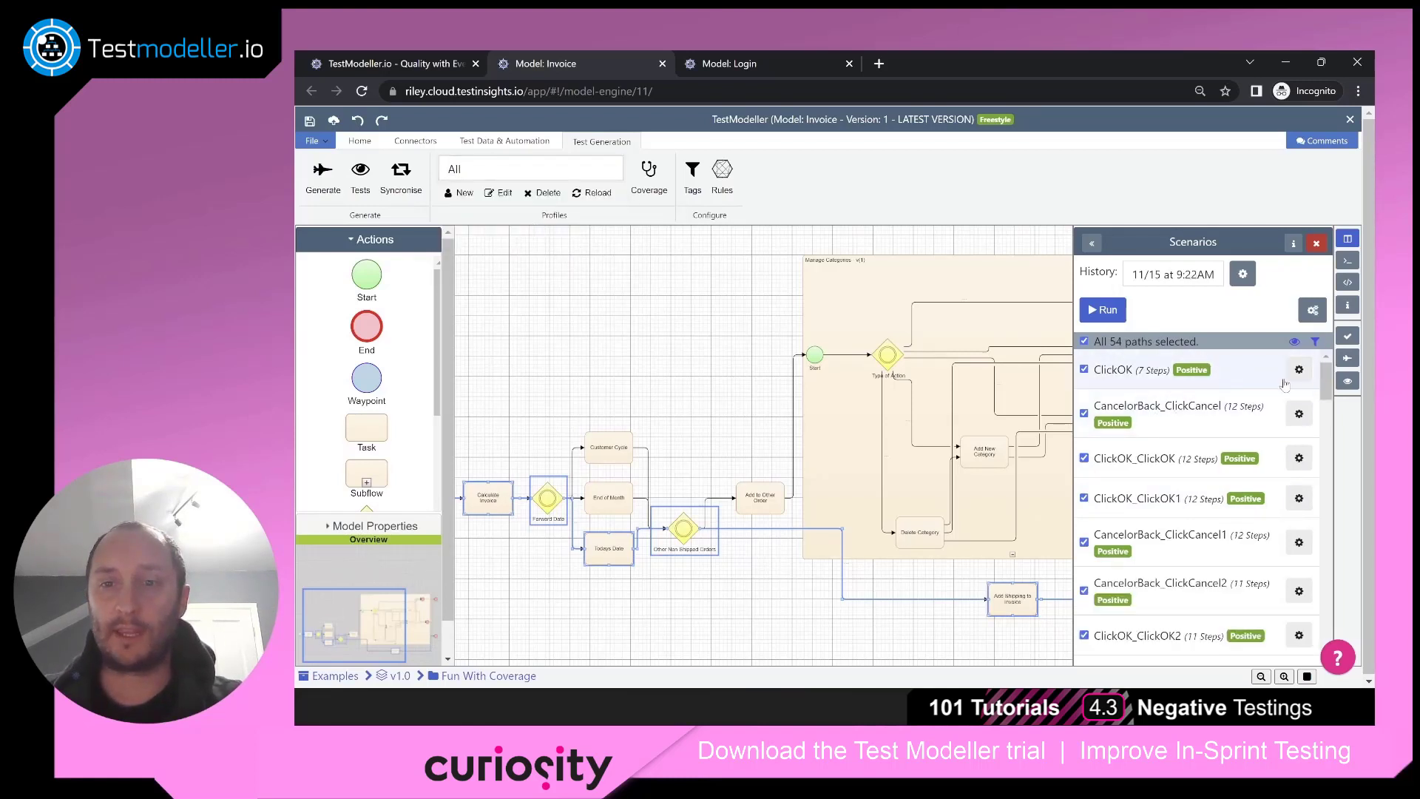
{"action": "left_click", "coordinate": [1347, 359]}
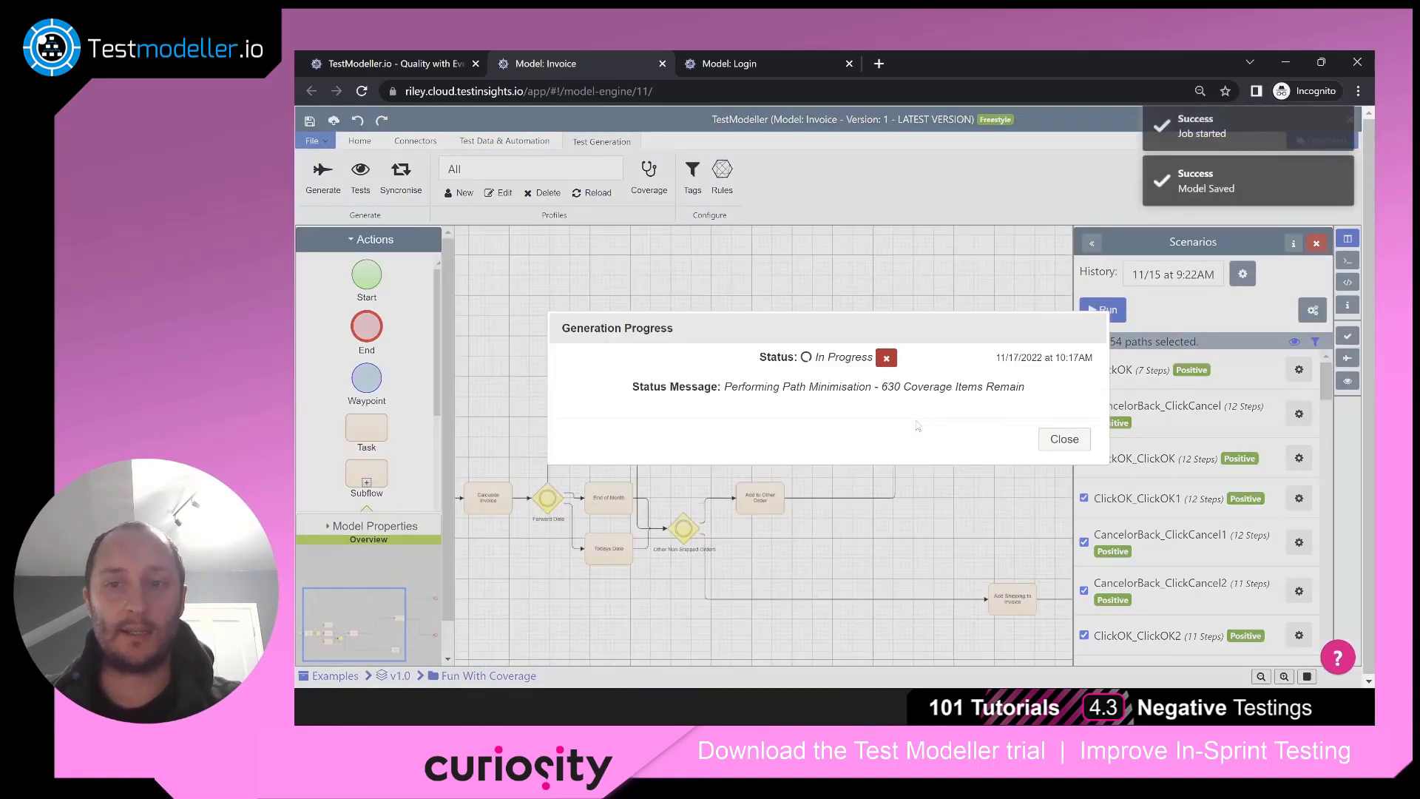
{"action": "left_click", "coordinate": [1059, 410]}
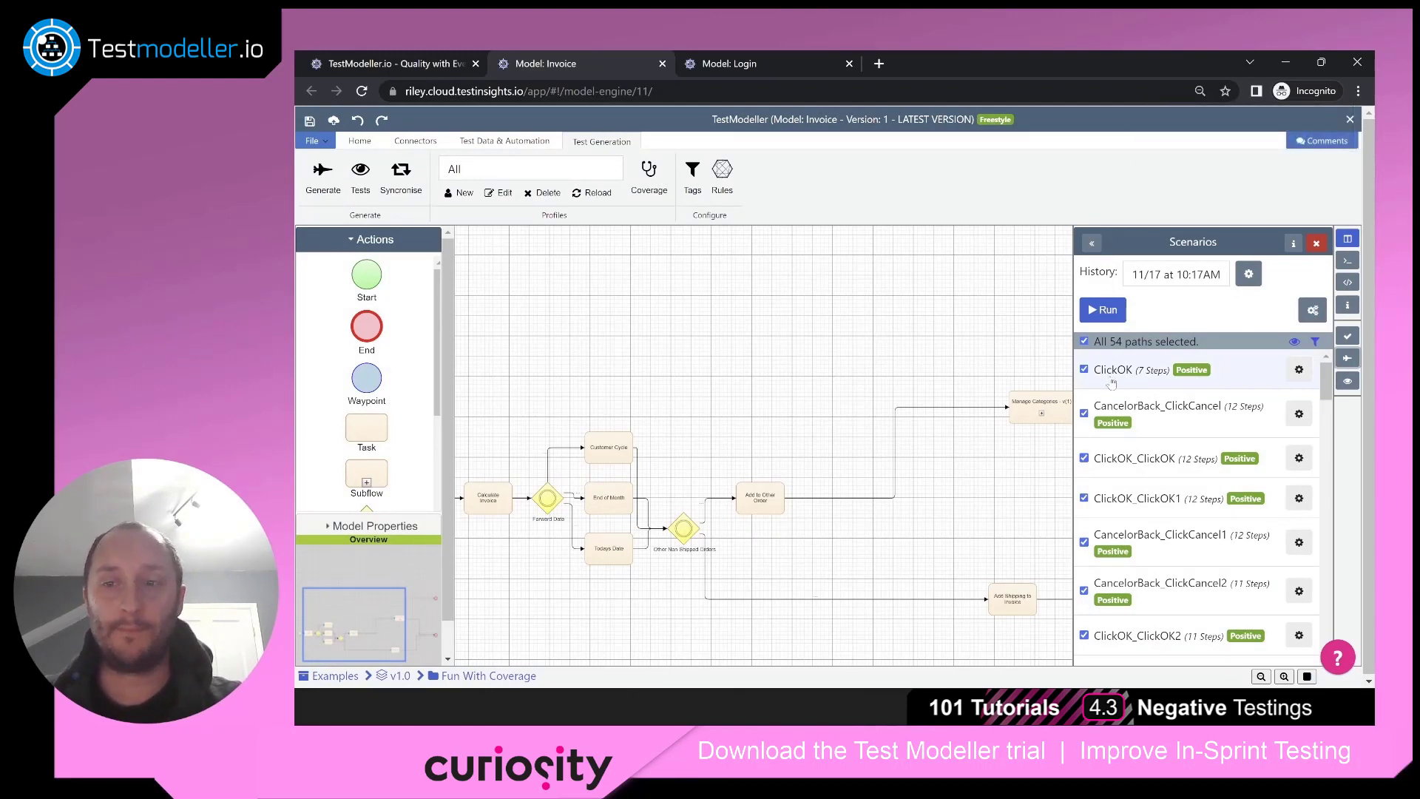
Step: Review the test steps of the ClickOK and CancelorBack_ClickCancel scenarios, closing each test detail after viewing
{"action": "left_click", "coordinate": [1113, 381]}
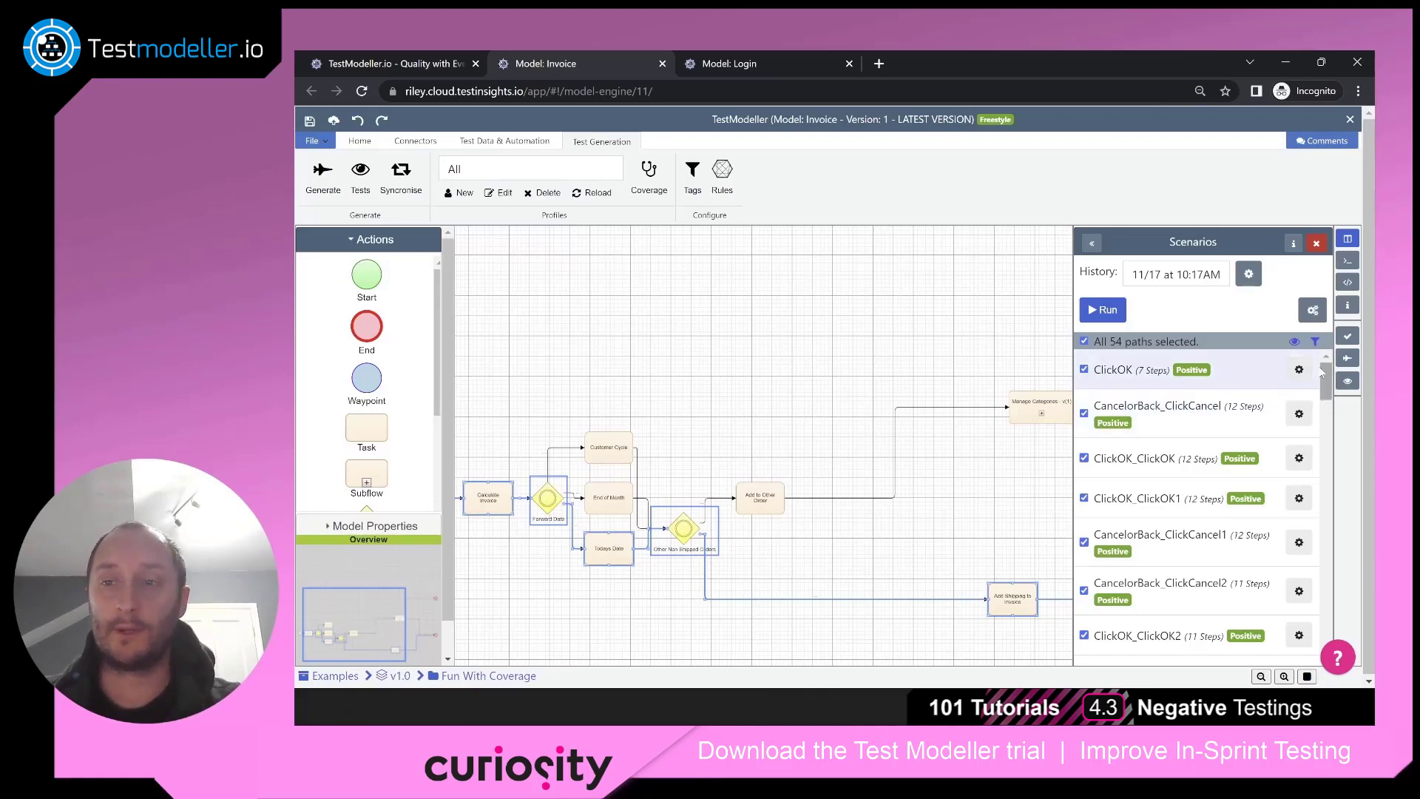
{"action": "left_click", "coordinate": [1299, 369]}
{"action": "left_click", "coordinate": [1220, 368]}
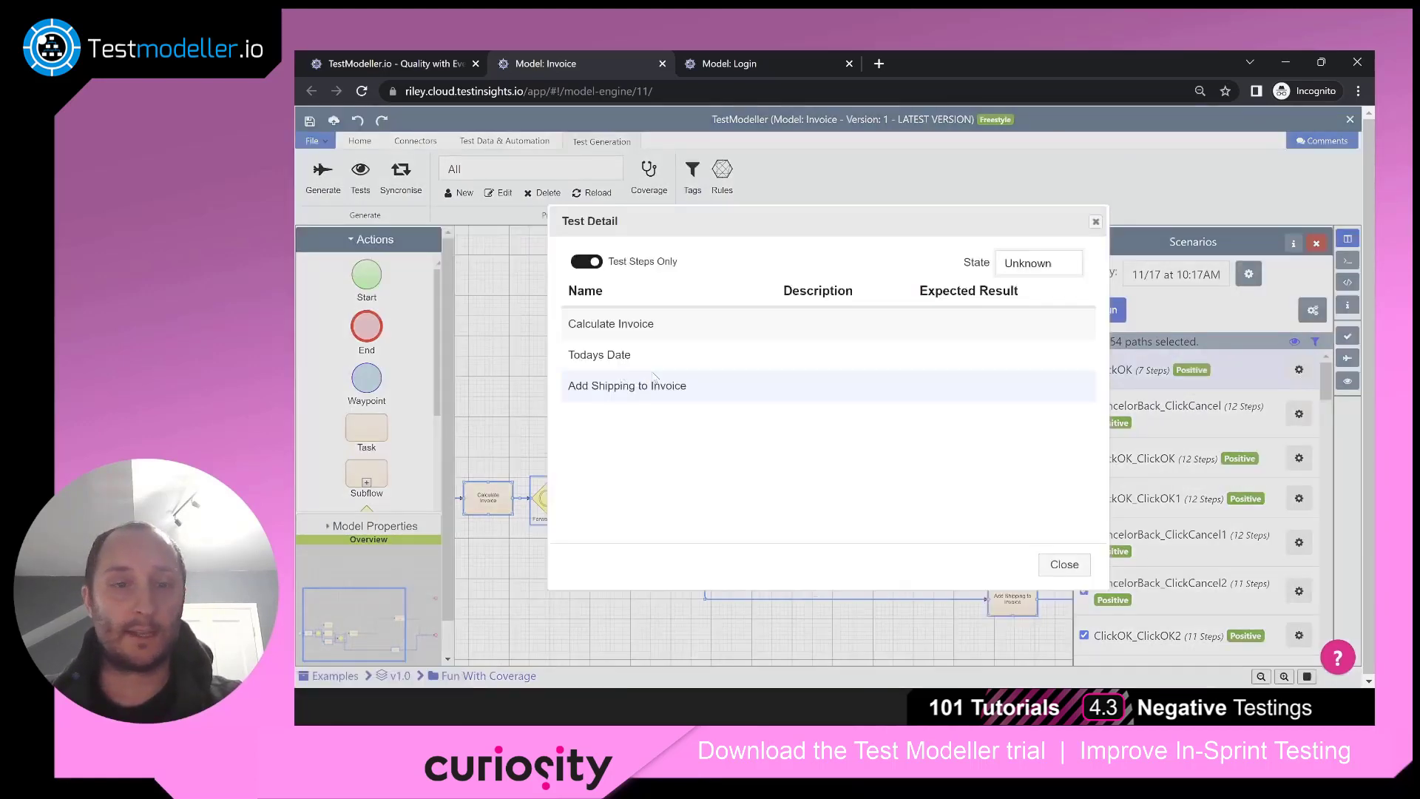
{"action": "left_click", "coordinate": [1096, 222]}
{"action": "left_click", "coordinate": [1299, 413]}
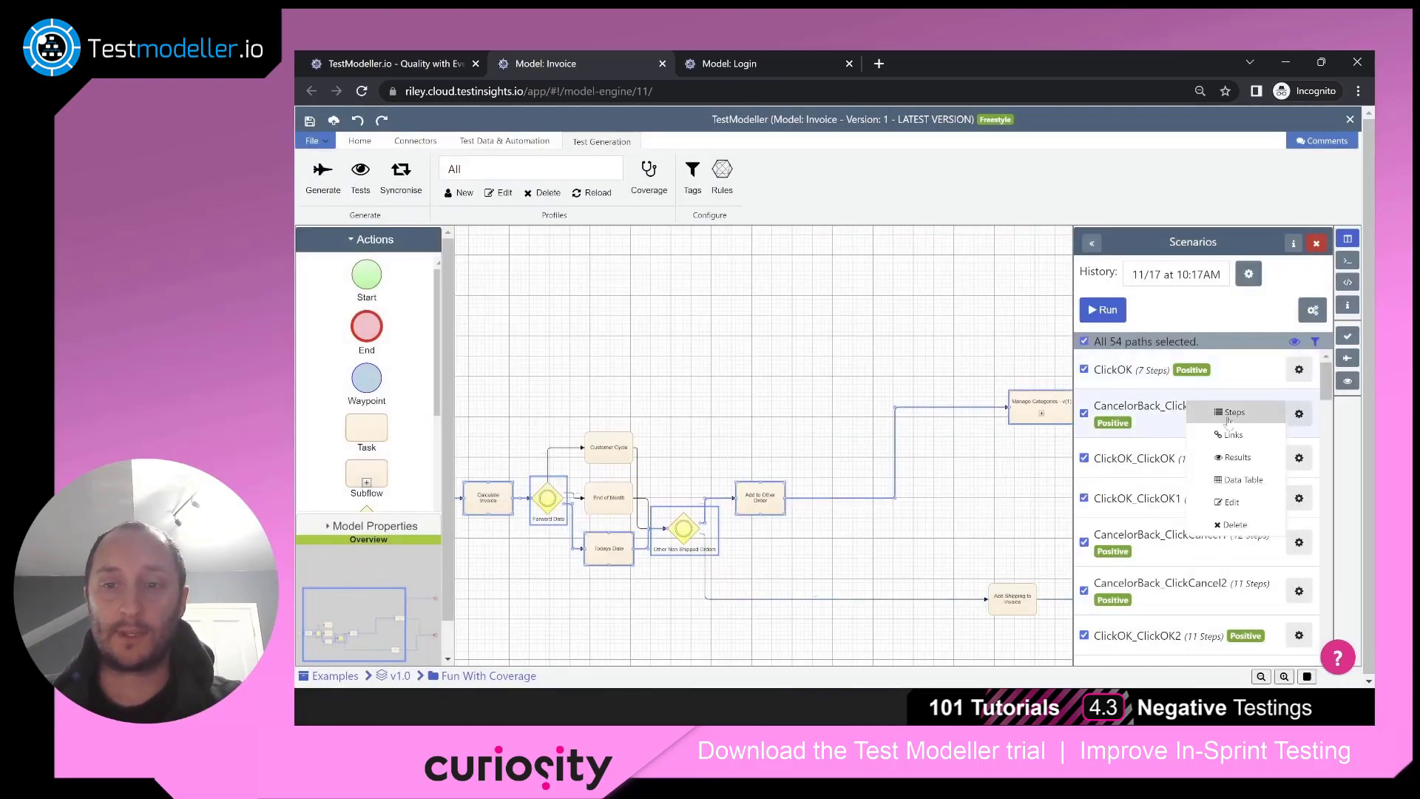
{"action": "left_click", "coordinate": [1230, 414]}
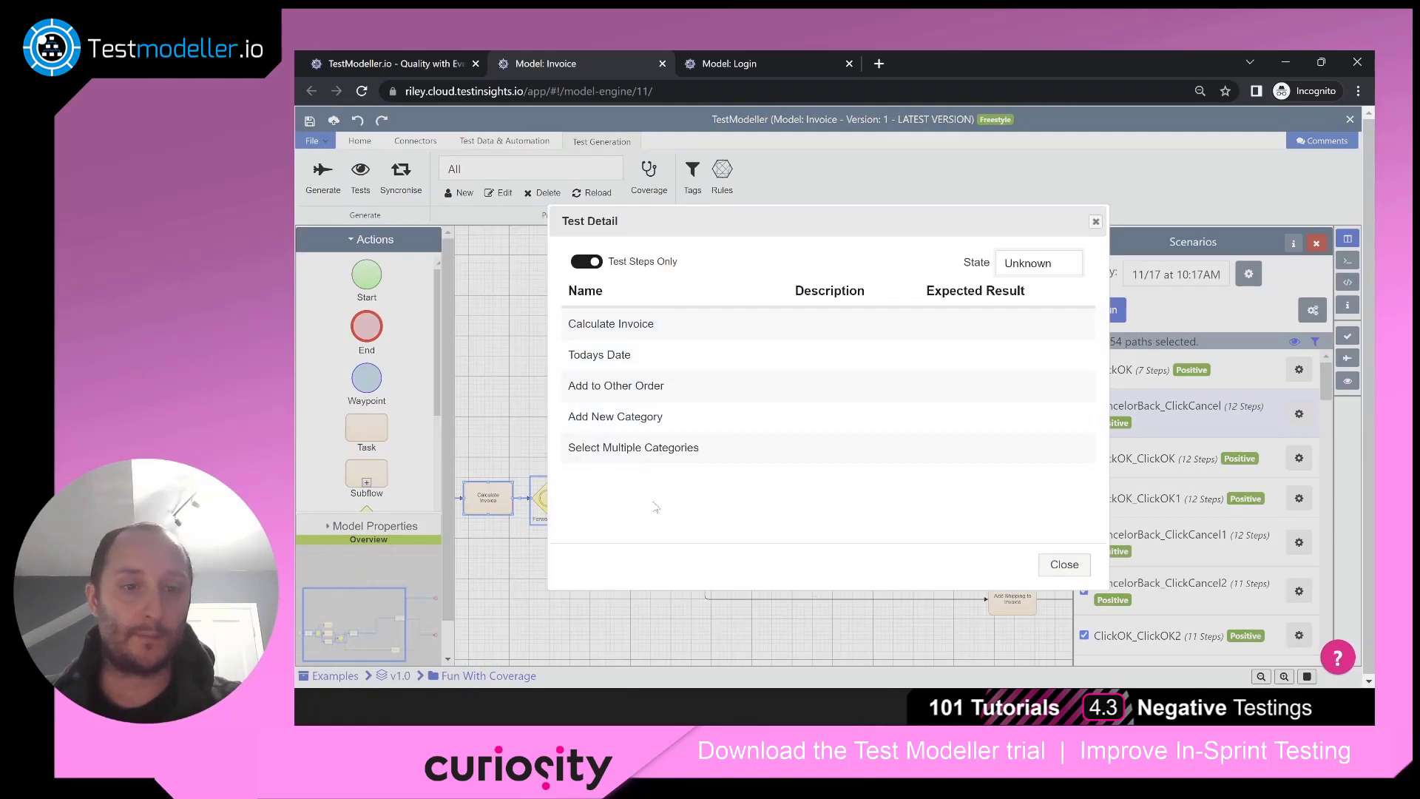
{"action": "left_click", "coordinate": [1096, 221]}
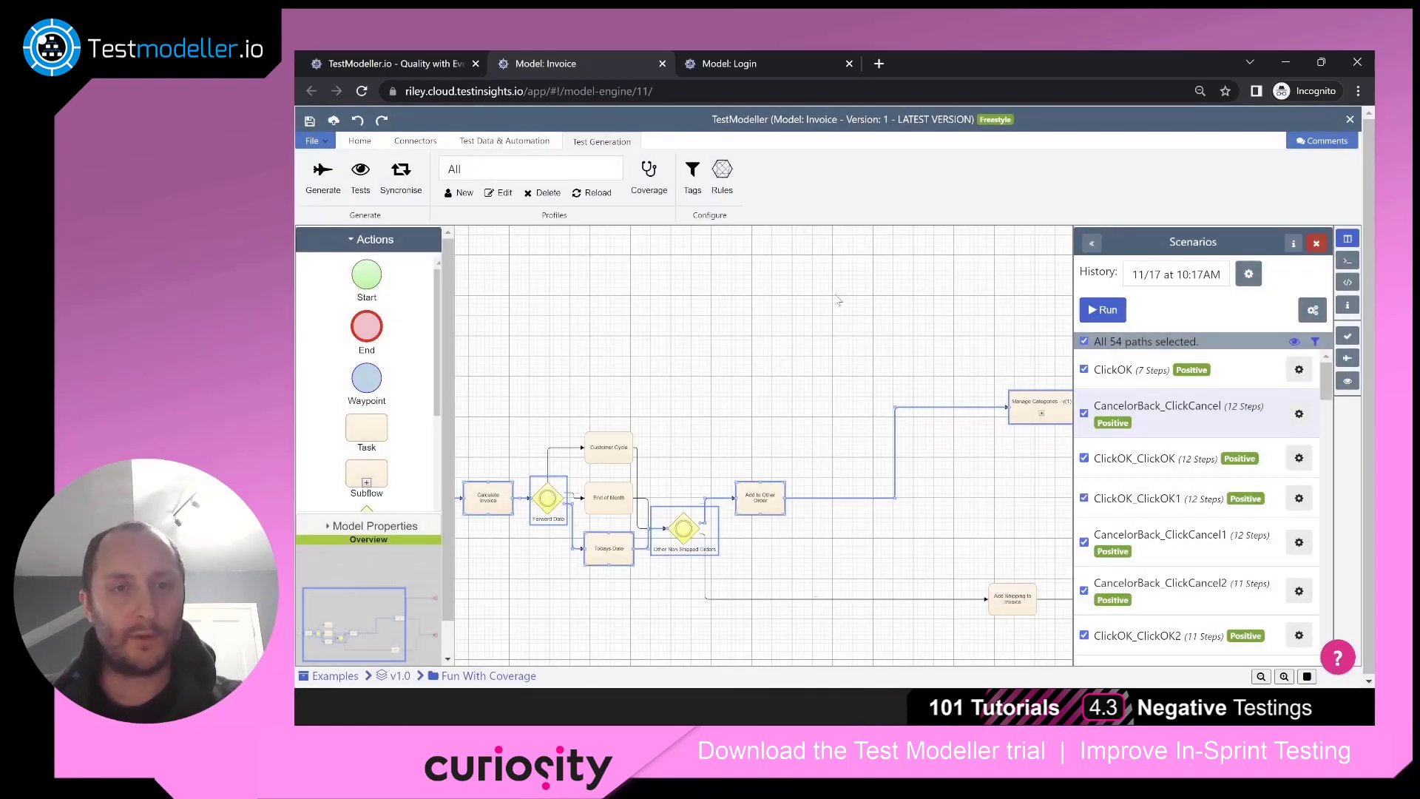
Step: Reference the Valid-Data tag in the All coverage profile's settings
{"action": "left_click", "coordinate": [543, 171]}
{"action": "left_click", "coordinate": [540, 173]}
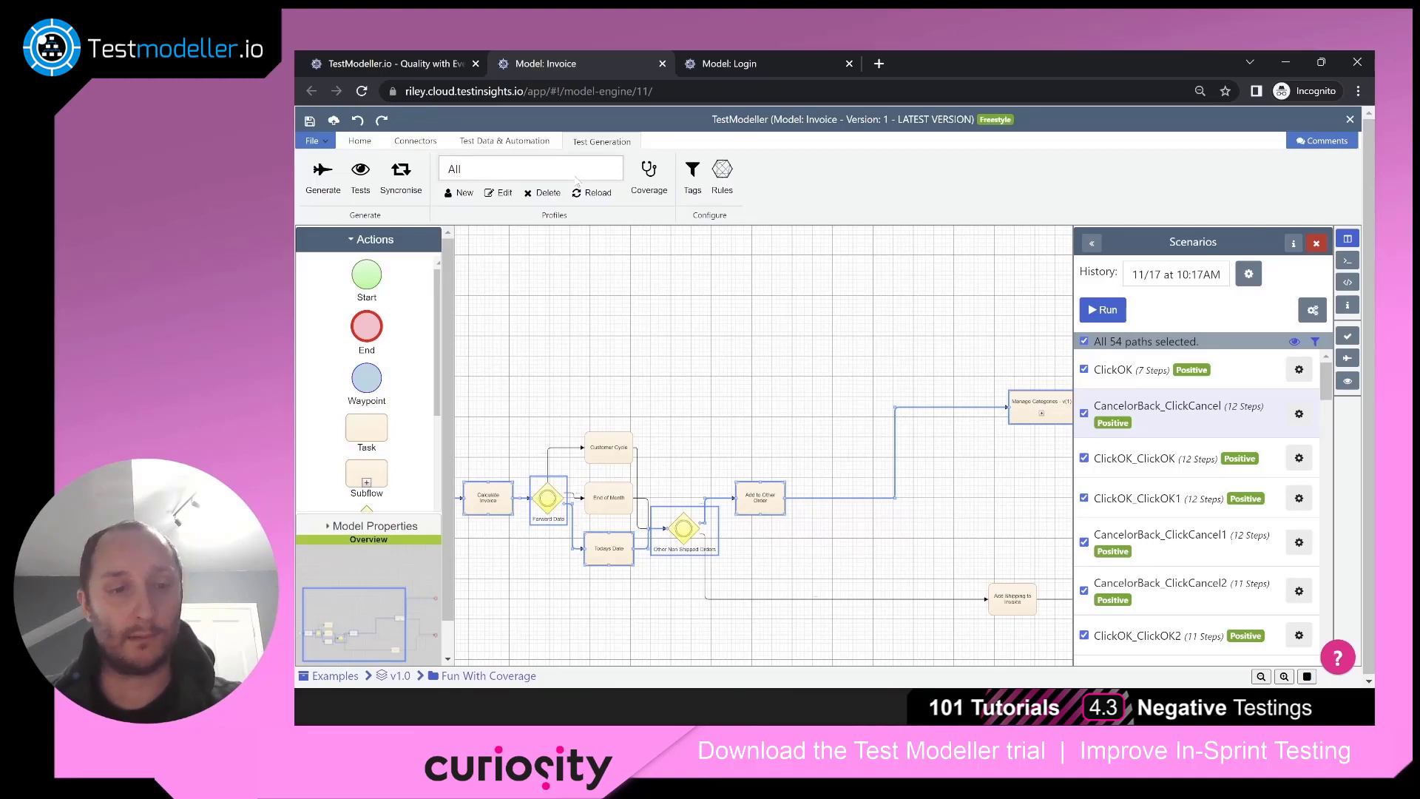
{"action": "left_click", "coordinate": [649, 176]}
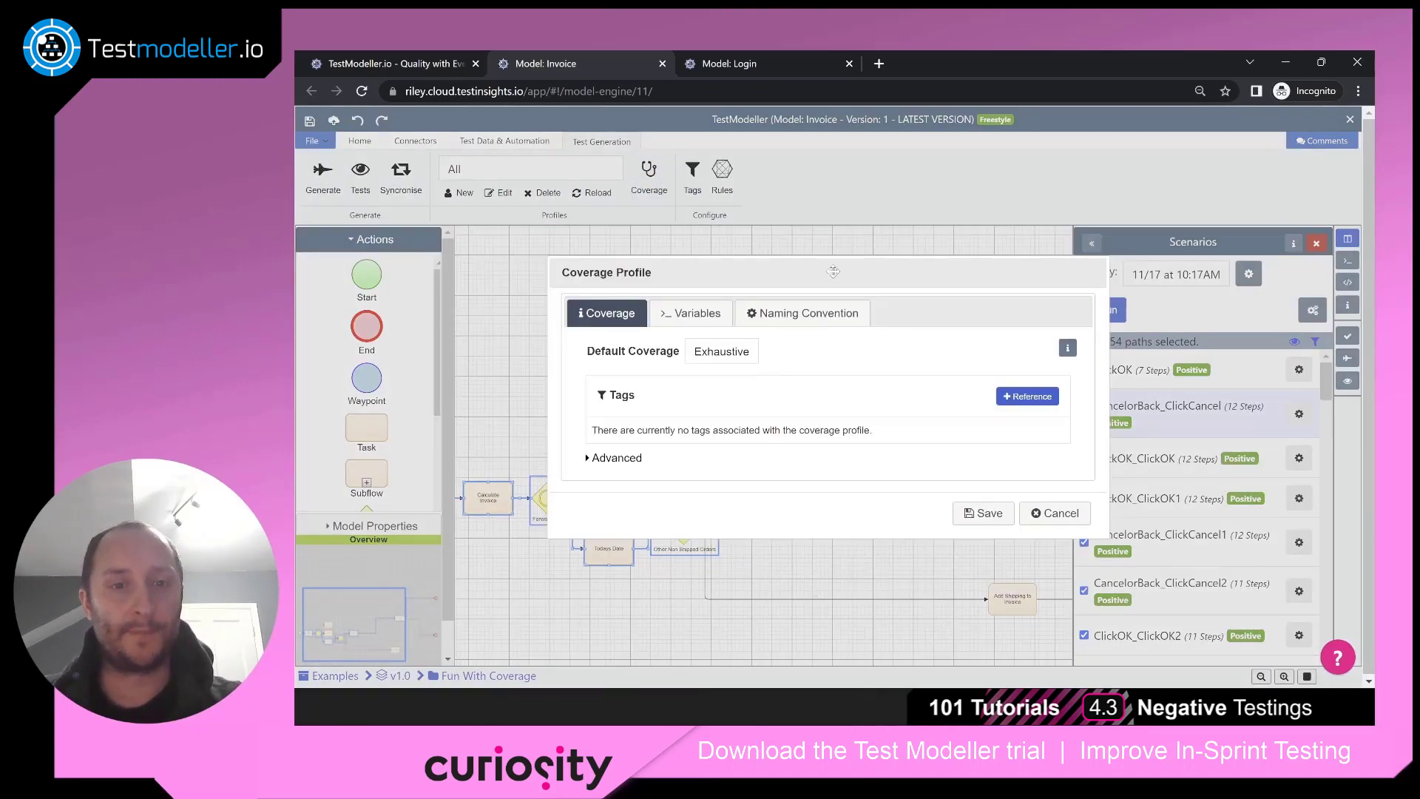
{"action": "left_click", "coordinate": [1019, 410]}
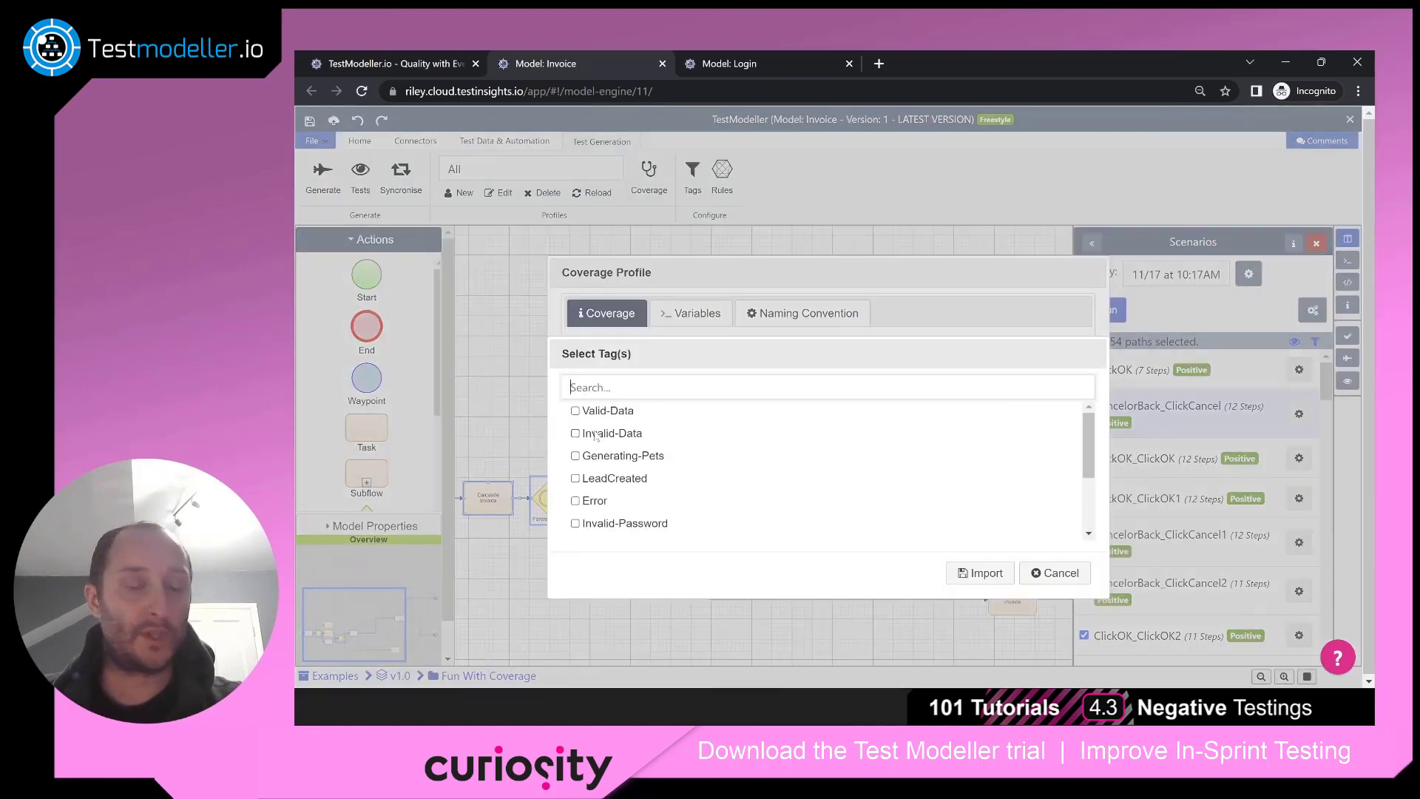
{"action": "left_click", "coordinate": [575, 411]}
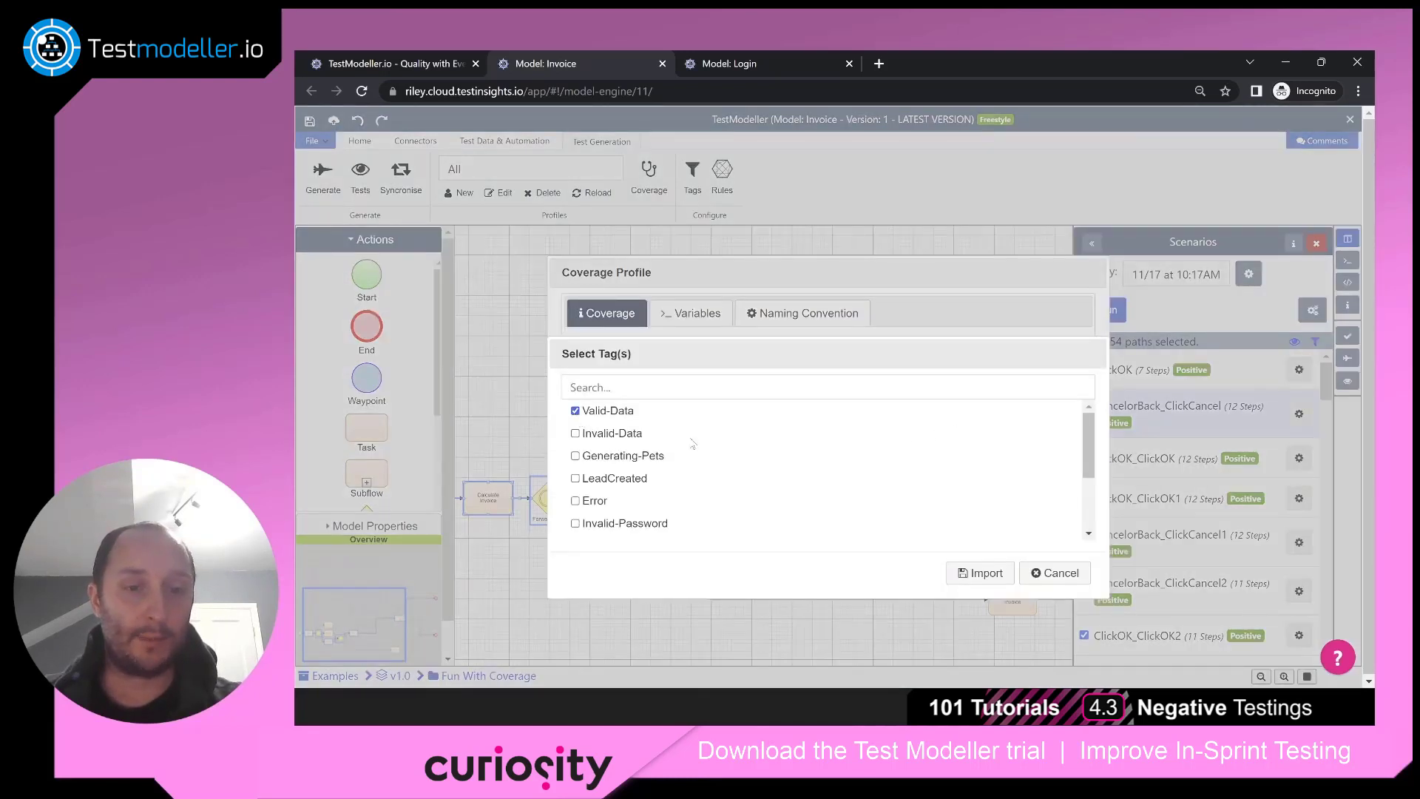
{"action": "left_click", "coordinate": [618, 438]}
{"action": "left_click", "coordinate": [624, 439]}
{"action": "left_click", "coordinate": [980, 573]}
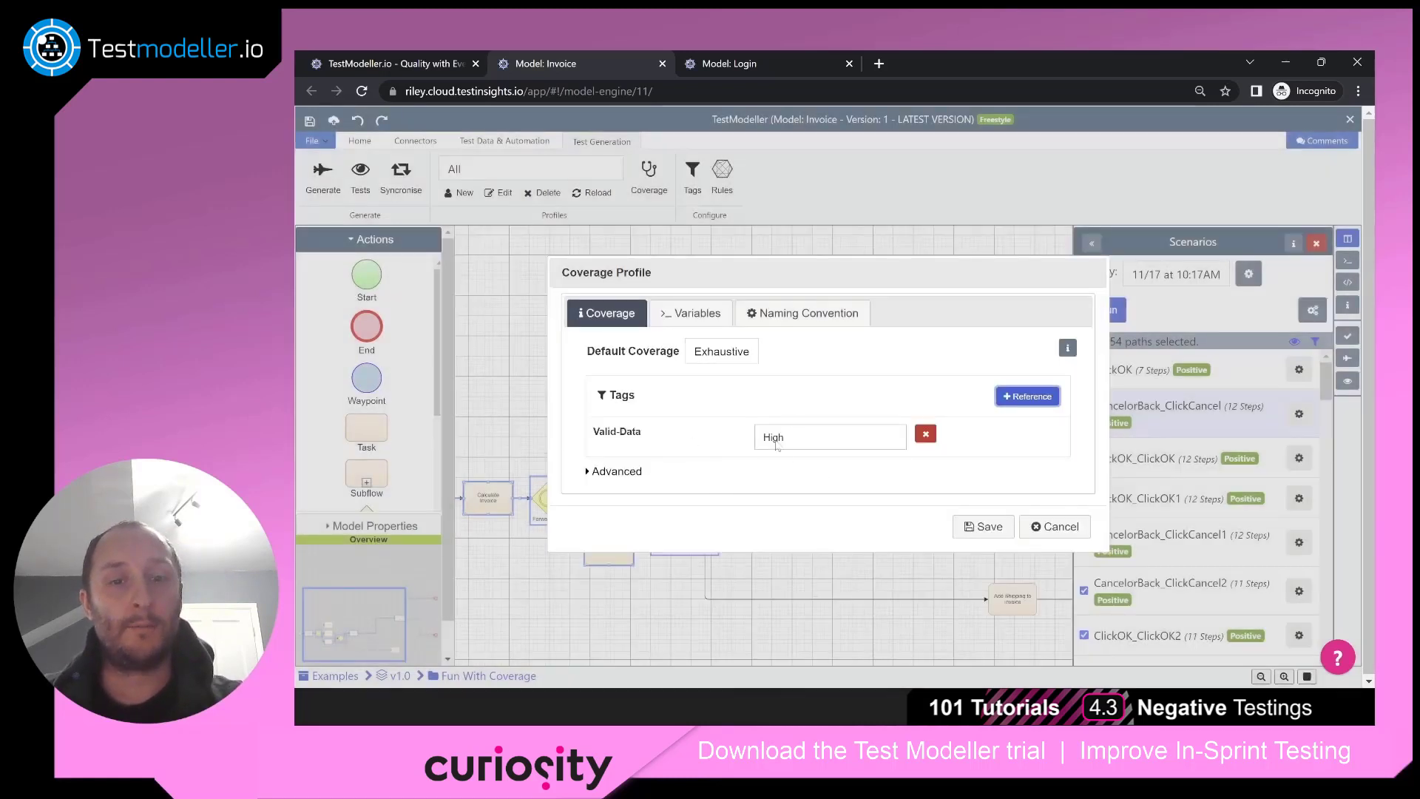
Step: Examine the coverage levels offered for the Valid-Data tag and for default coverage, and discard the profile changes
{"action": "left_click", "coordinate": [776, 438]}
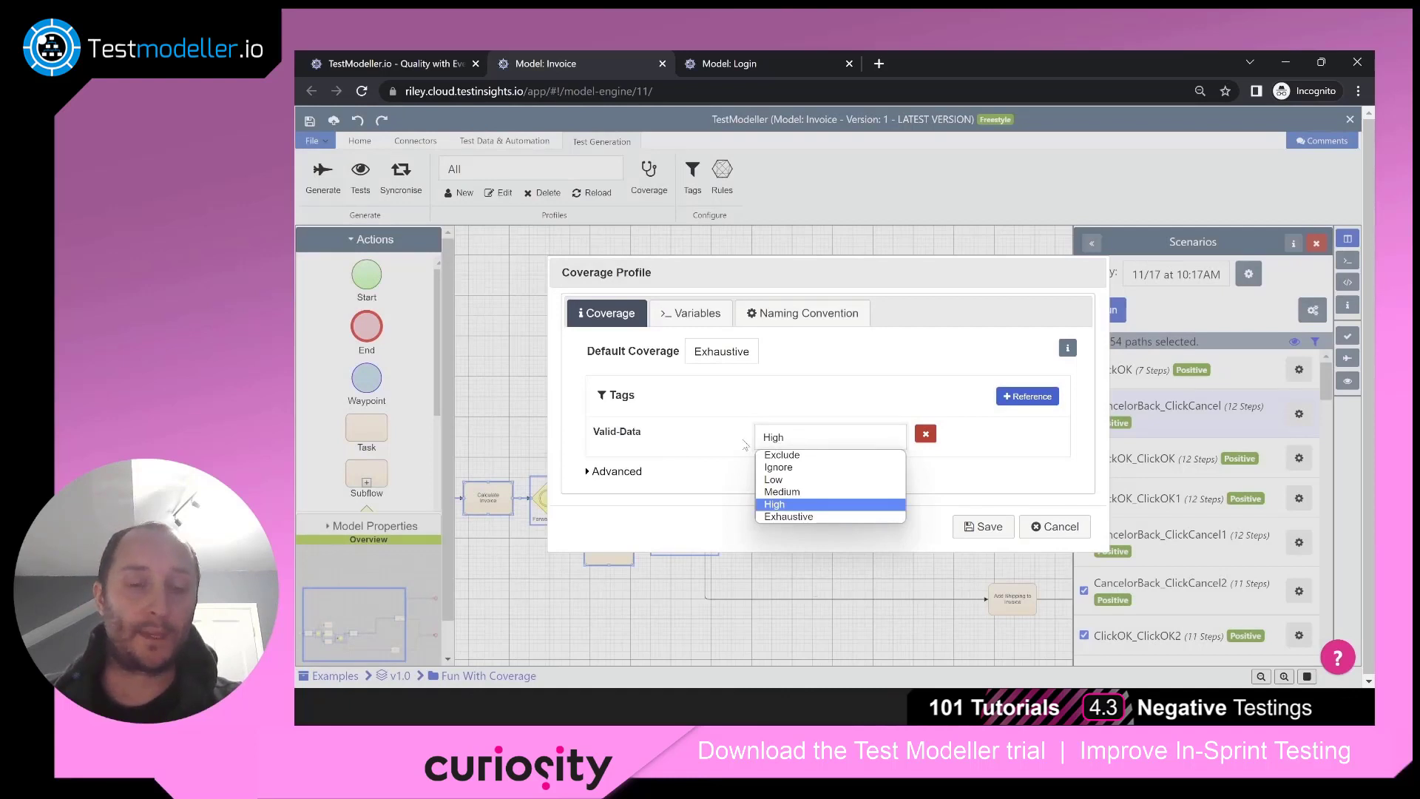
{"action": "left_click", "coordinate": [743, 442]}
{"action": "left_click", "coordinate": [704, 354]}
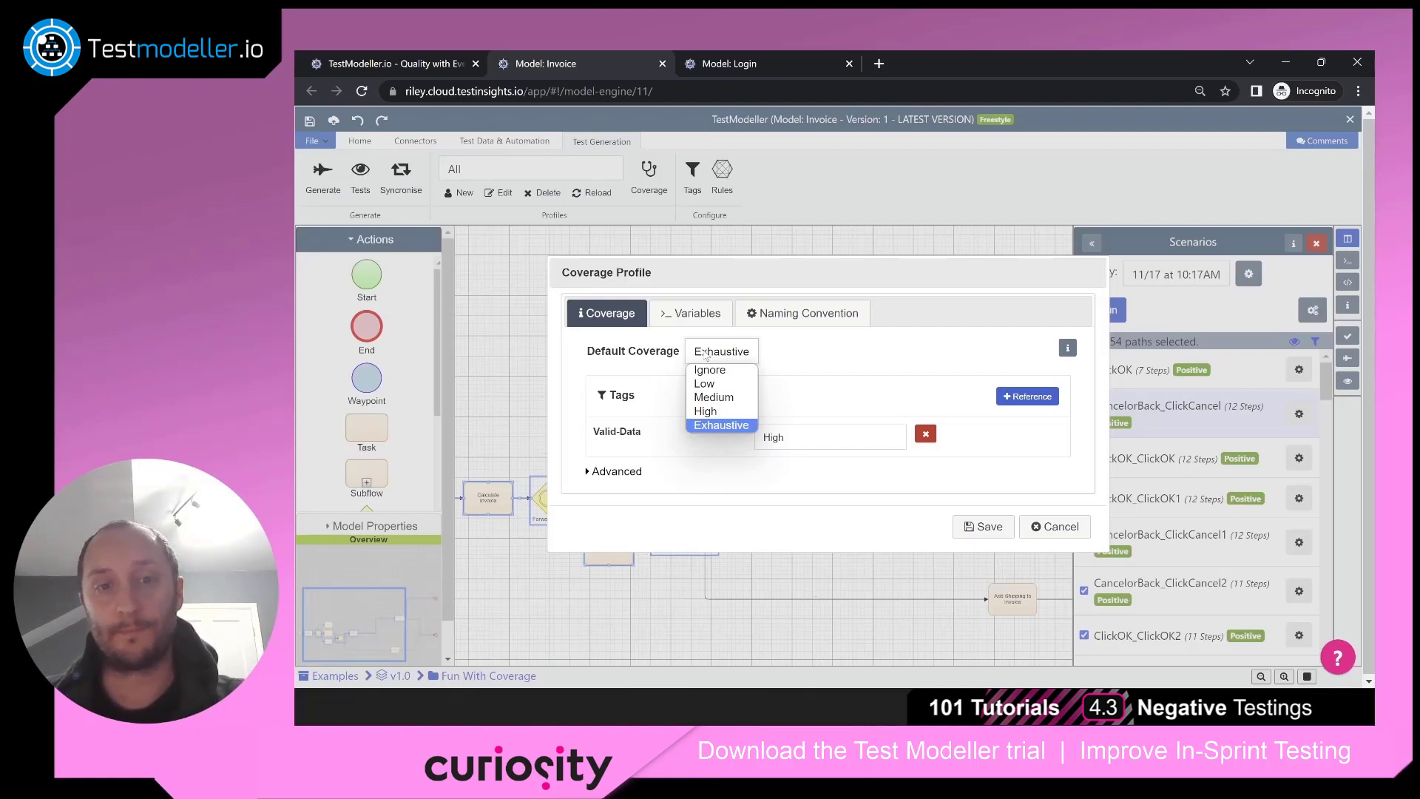
{"action": "left_click", "coordinate": [829, 378]}
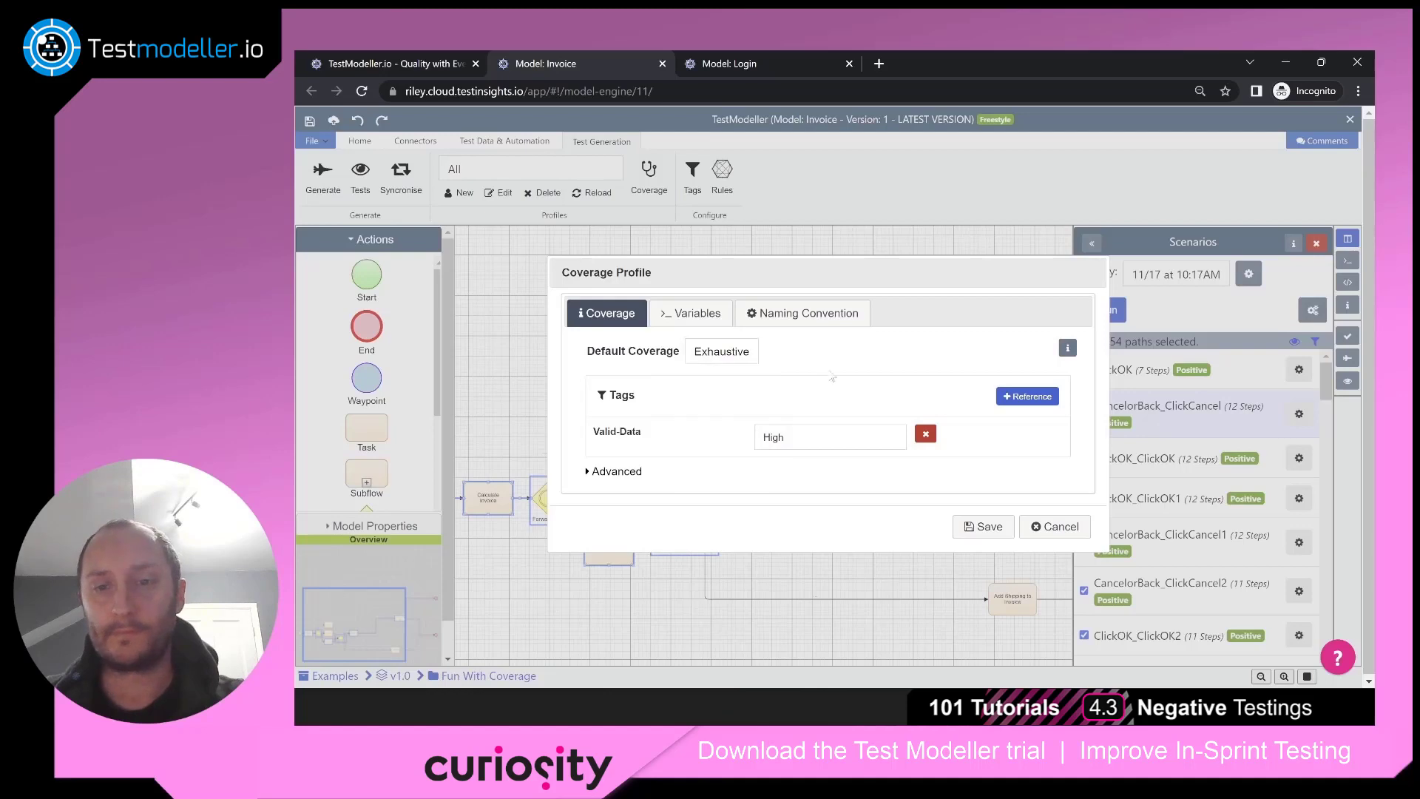
{"action": "left_click", "coordinate": [1057, 528]}
Step: Reopen the All profile's coverage settings to check what the Low default coverage level covers, and close them without saving
{"action": "left_click_drag", "start_coordinate": [903, 554], "coordinate": [925, 495]}
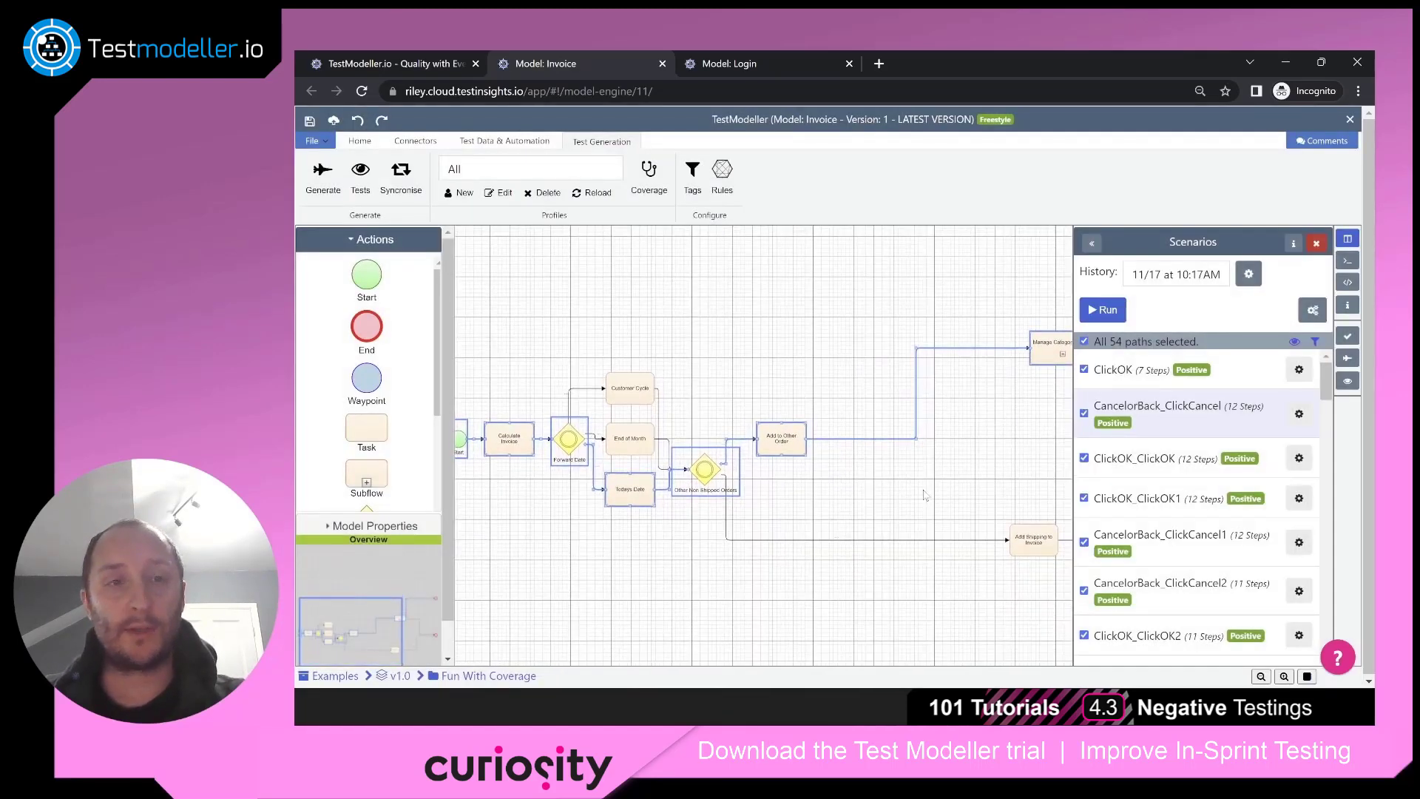
{"action": "left_click", "coordinate": [656, 196]}
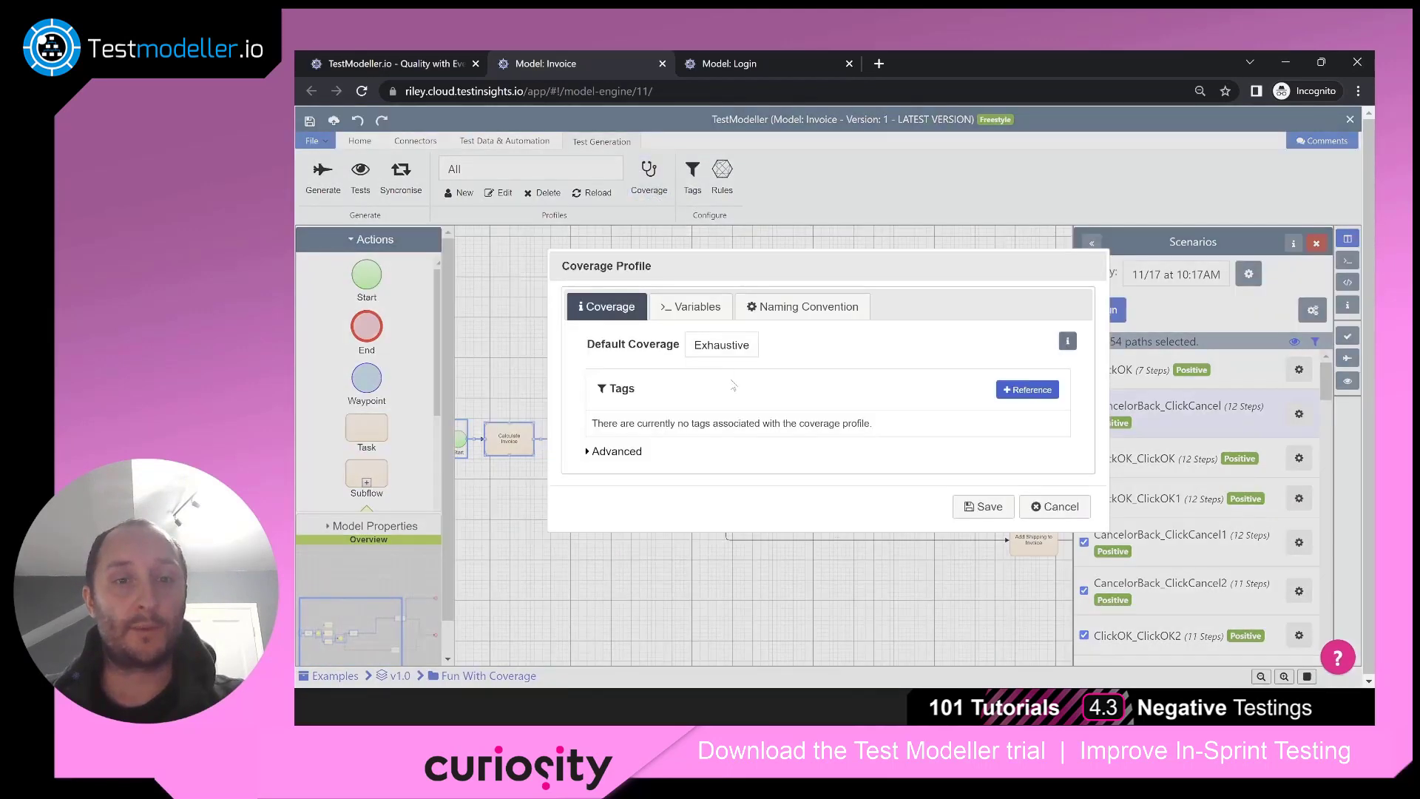
{"action": "left_click", "coordinate": [738, 347]}
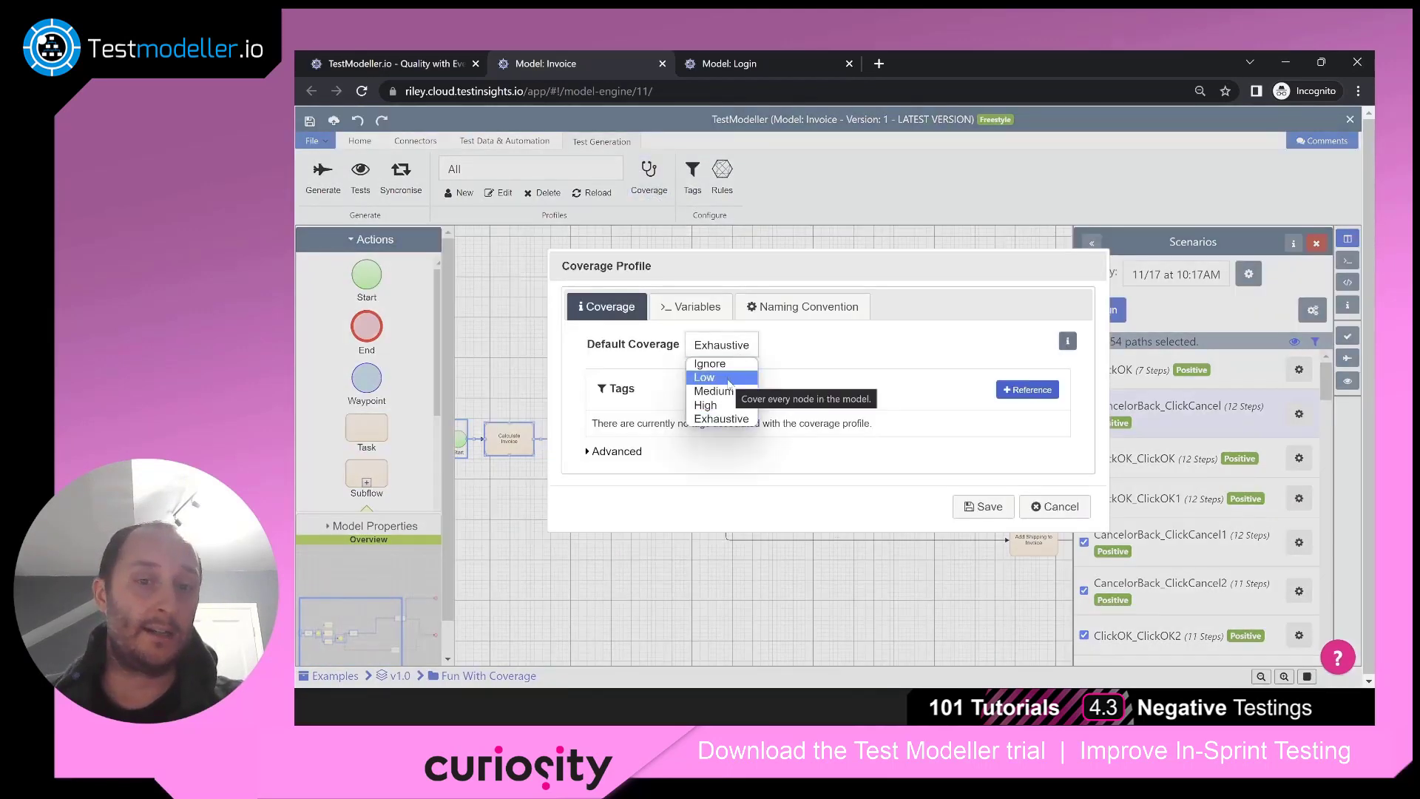
{"action": "left_click", "coordinate": [792, 352]}
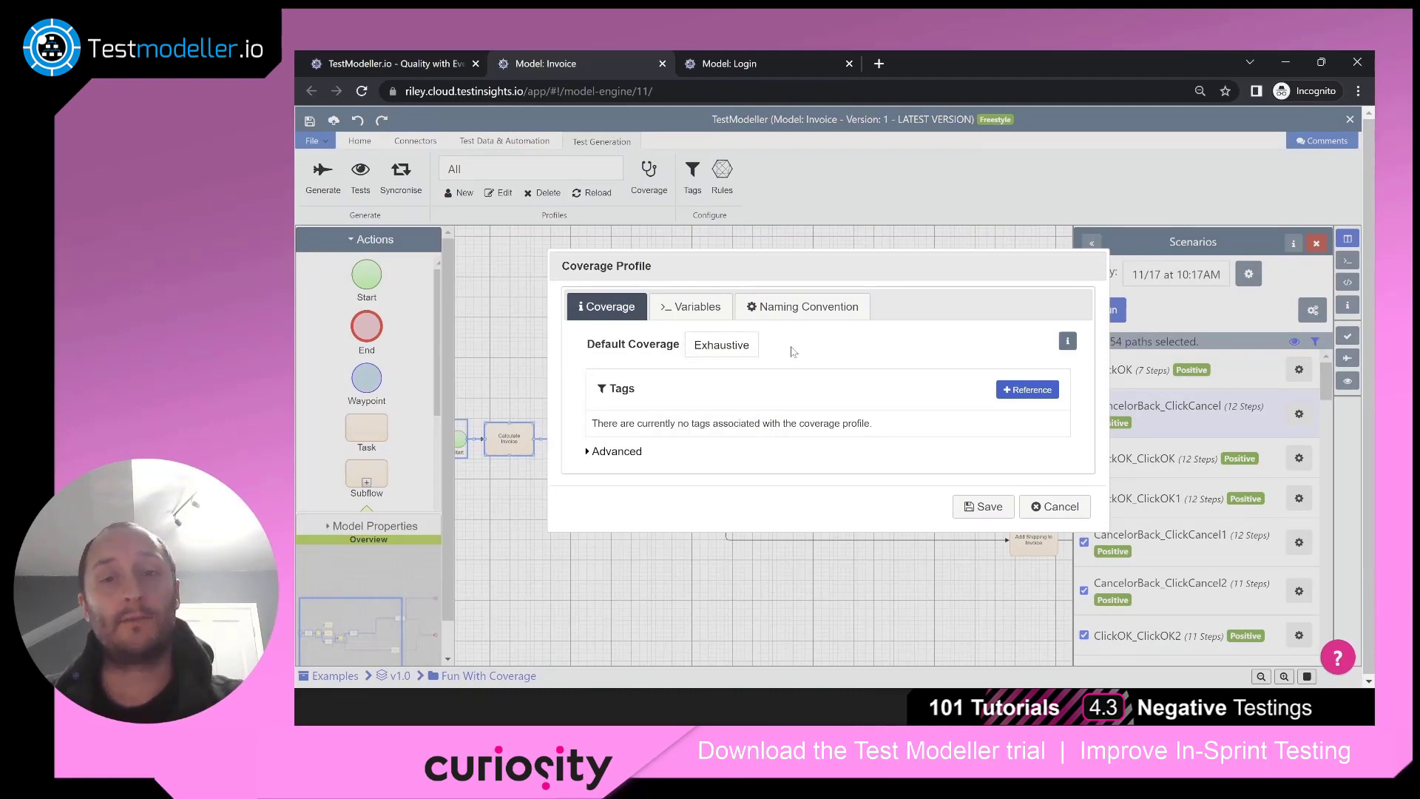
{"action": "left_click", "coordinate": [1062, 506]}
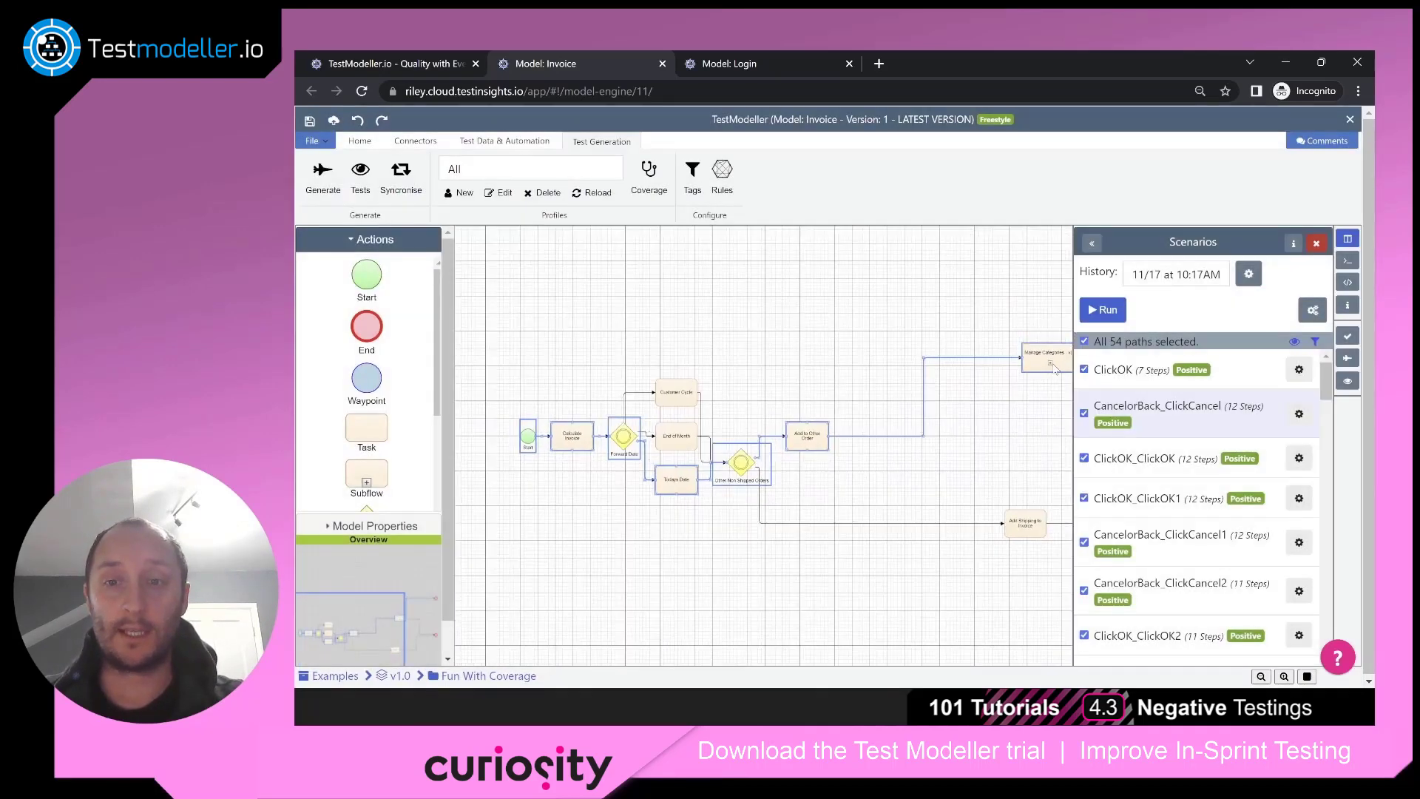
Step: Expand the Manage Categories subflow in the Invoice model and switch the coverage profile to Min
{"action": "left_click", "coordinate": [1050, 364]}
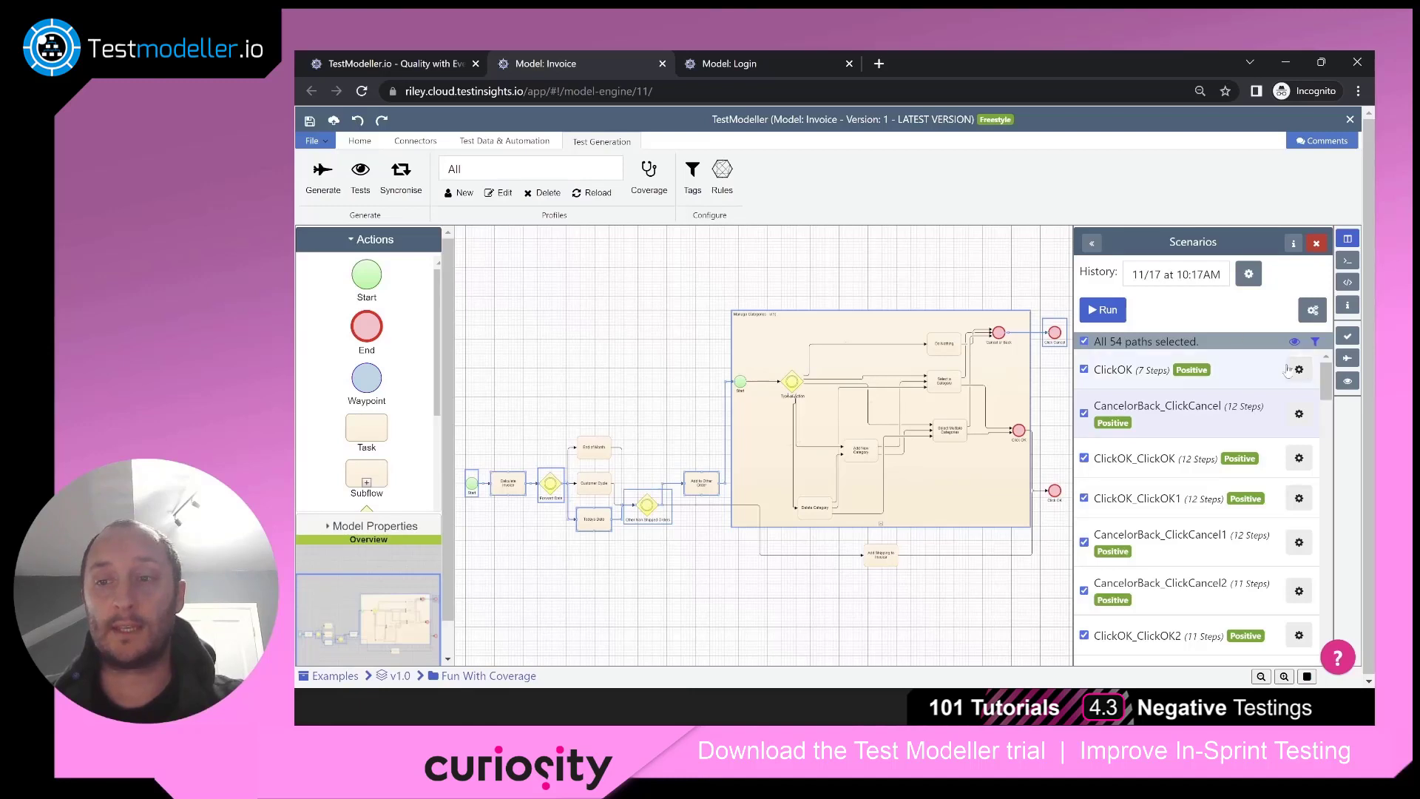
{"action": "left_click", "coordinate": [495, 173]}
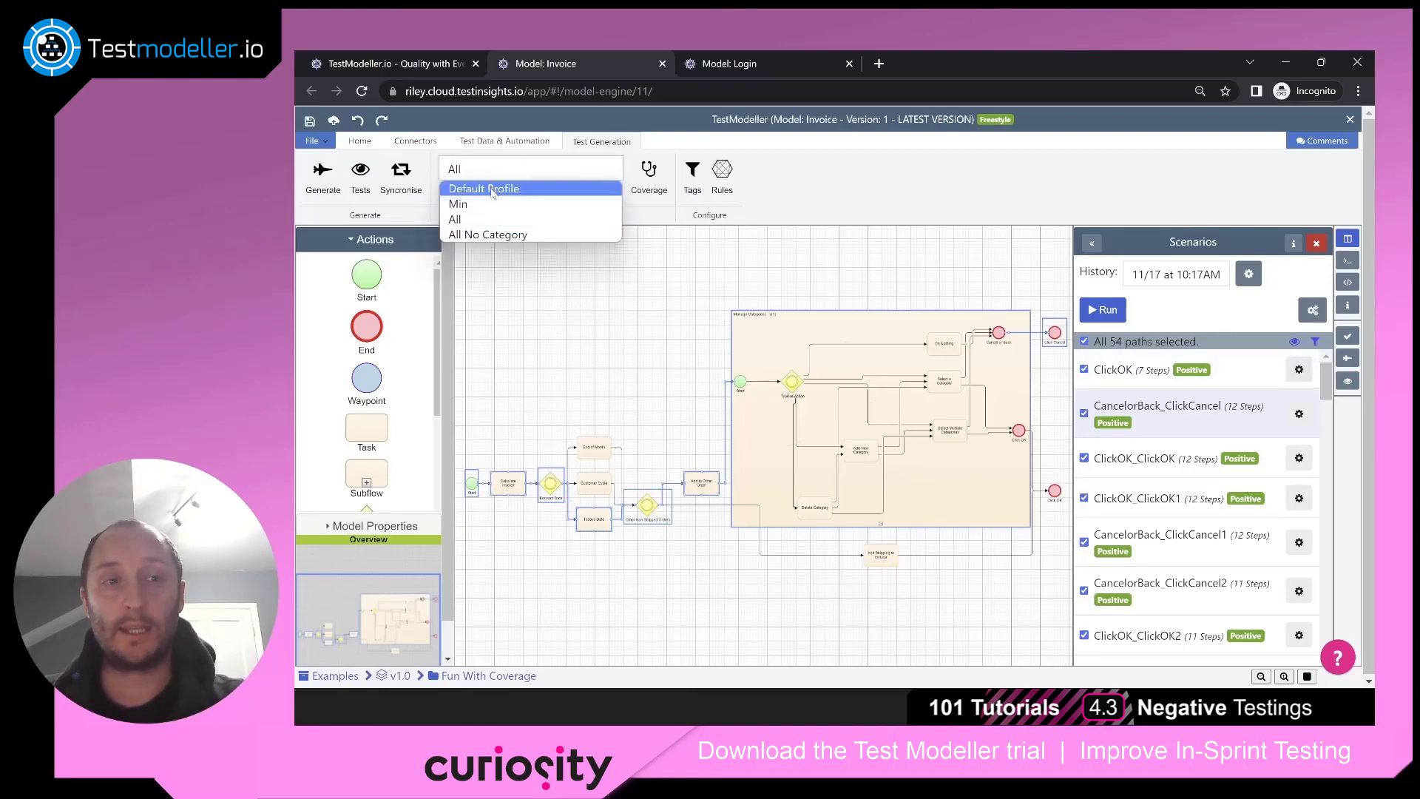
{"action": "left_click", "coordinate": [491, 206]}
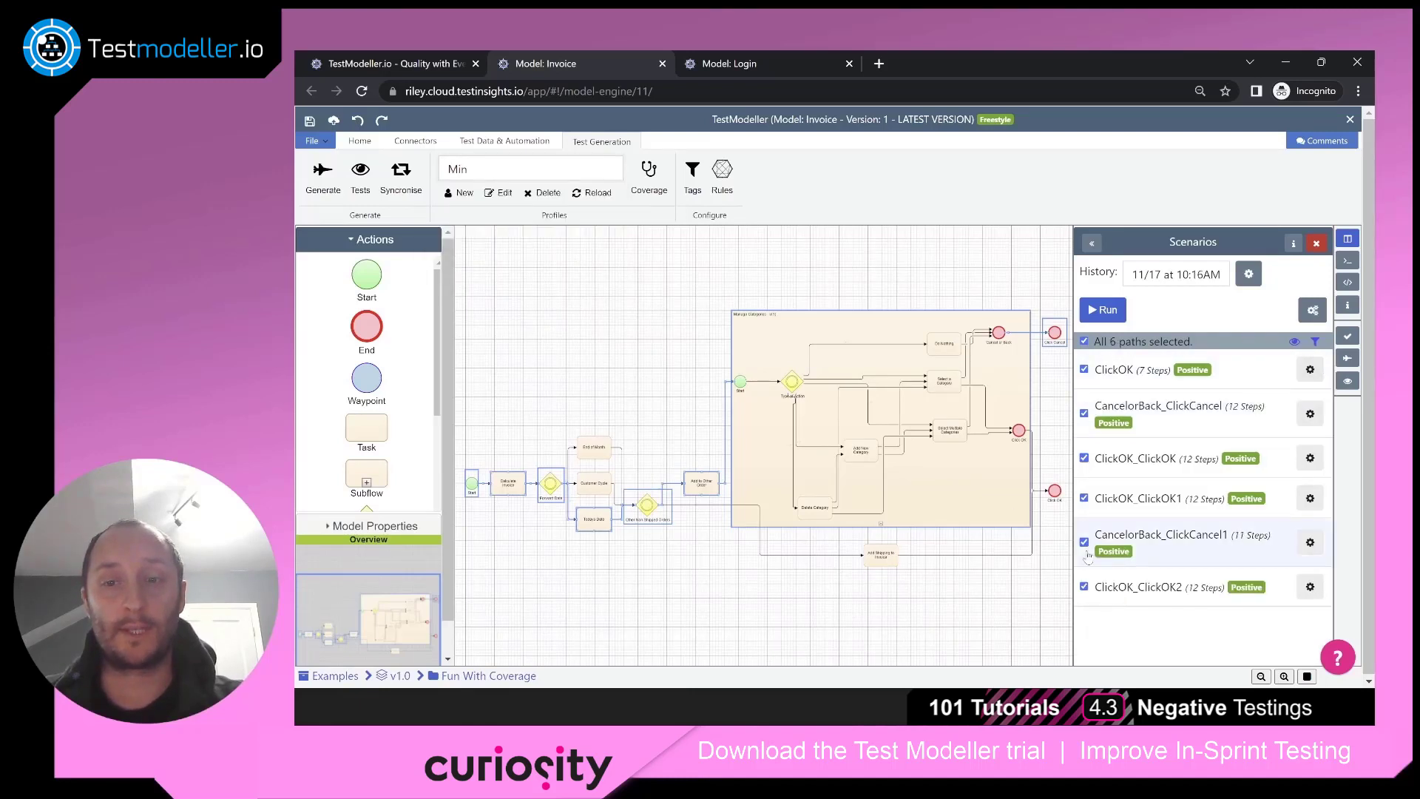